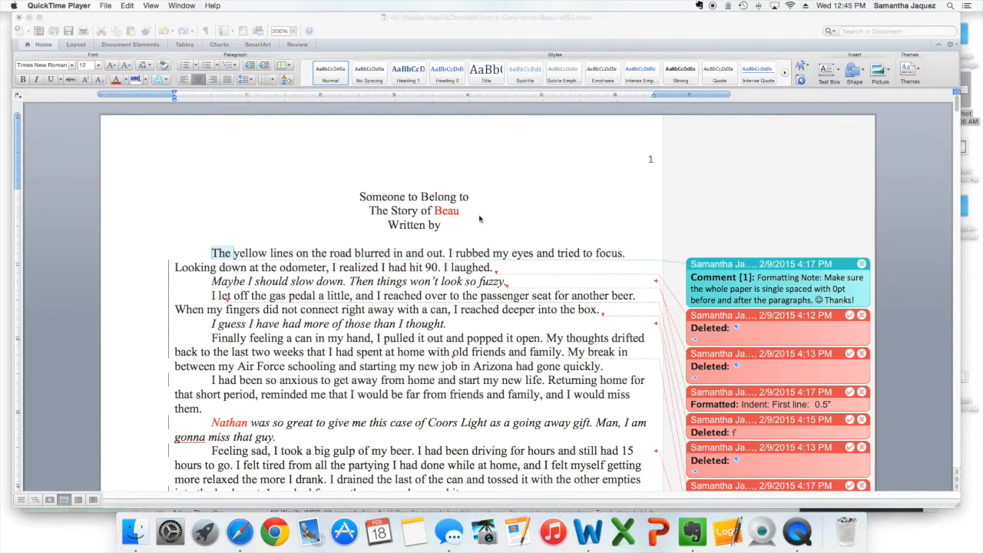
- Switch to the Word story document and look through the comments and tracked changes on its first page
left_click(526, 32)
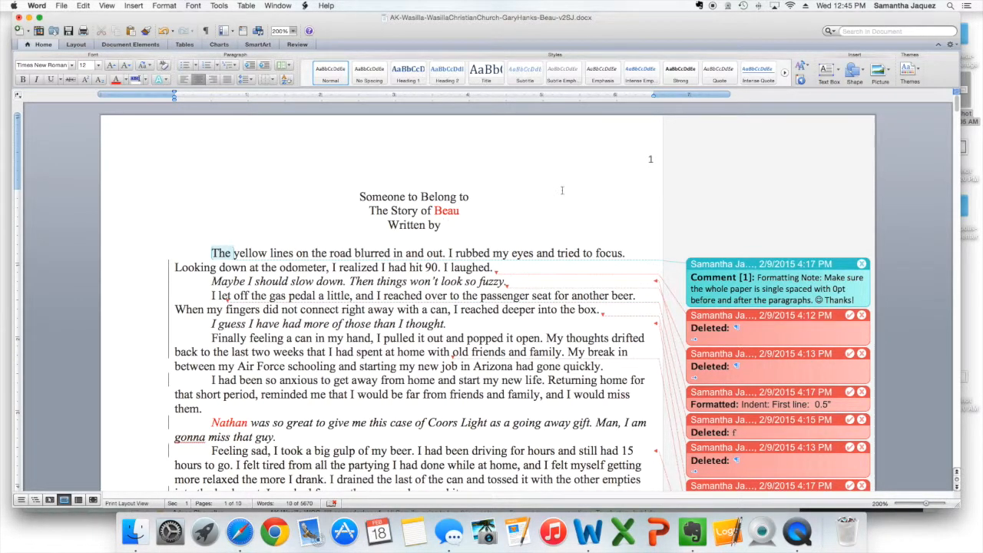
scroll(610, 201, "down", 1)
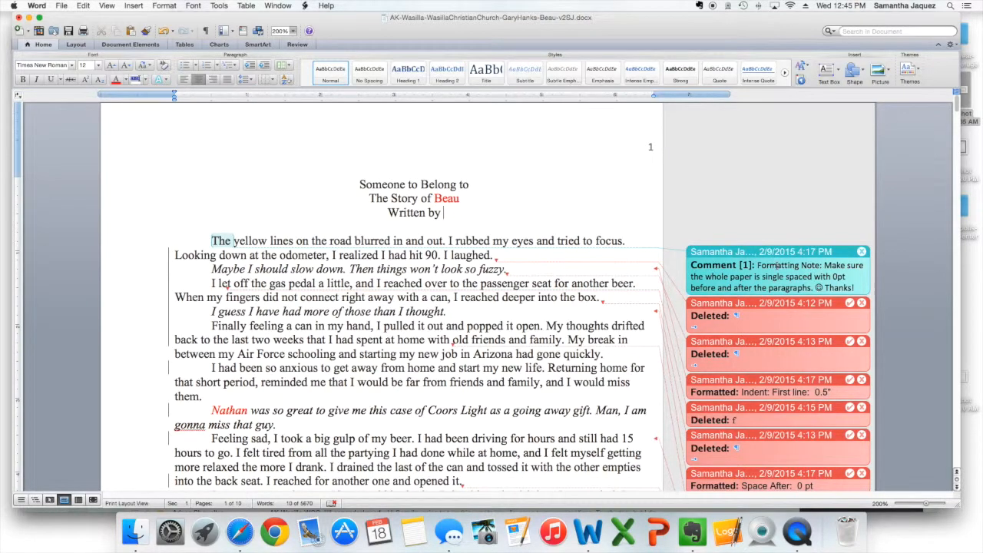
scroll(800, 266, "down", 4)
scroll(739, 269, "down", 3)
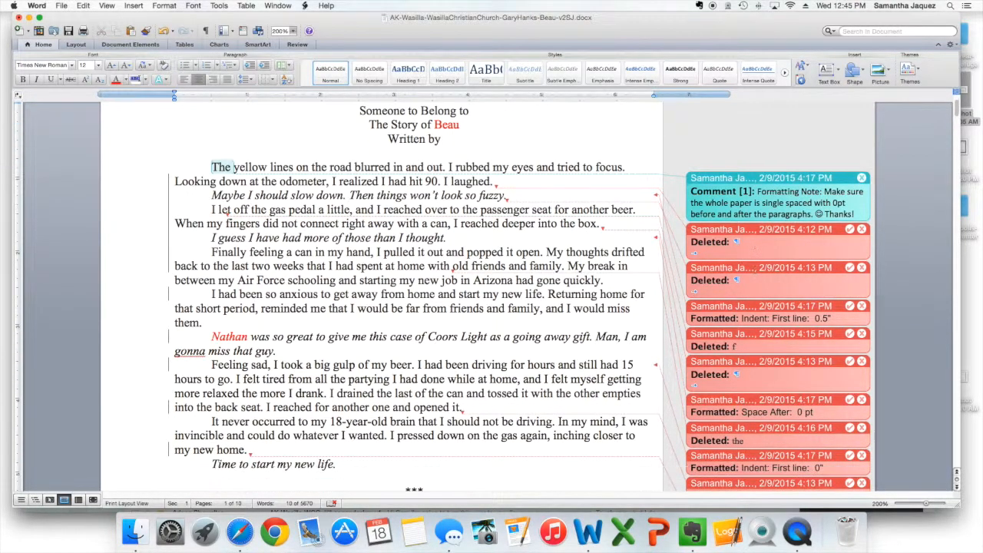
scroll(754, 275, "down", 2)
scroll(787, 304, "down", 6)
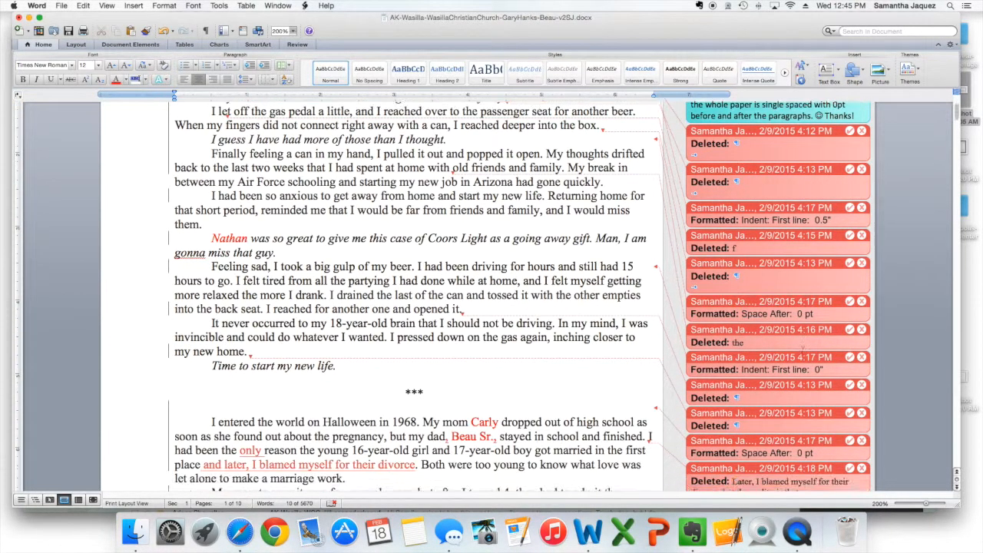
scroll(788, 373, "down", 5)
scroll(788, 377, "down", 1)
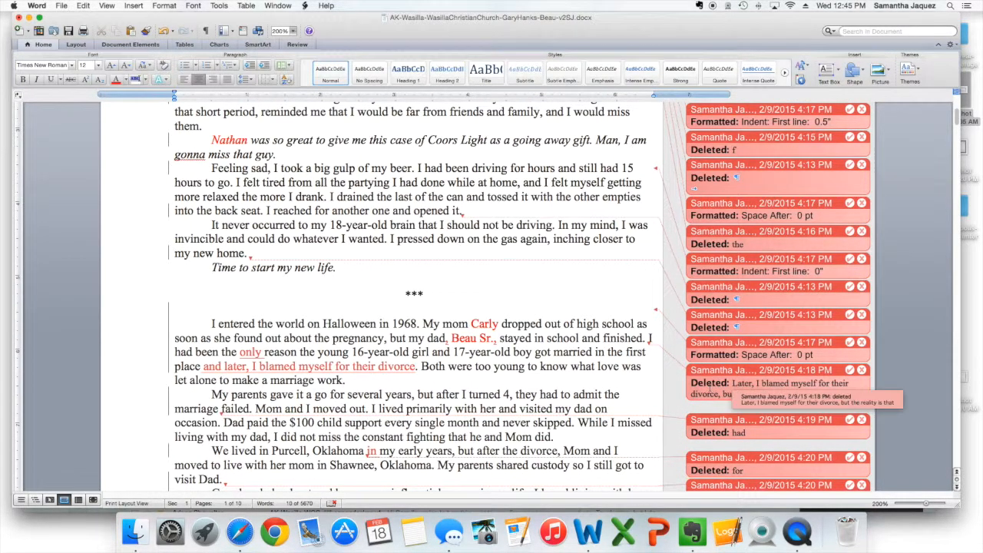
scroll(605, 272, "up", 10)
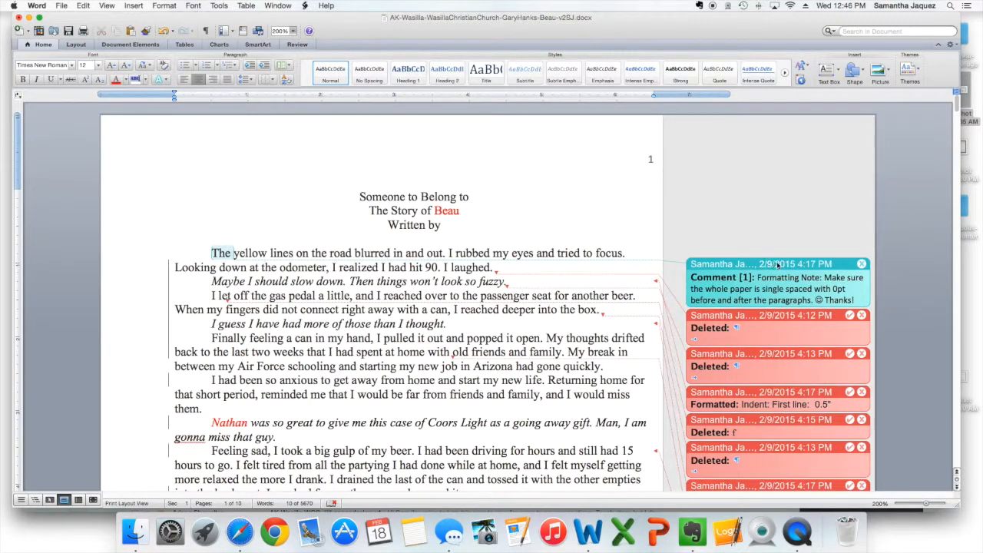
- Delete the formatting note comment on "The" and accept the first four tracked changes, through the deleted "f" in "let"
scroll(778, 274, "down", 4)
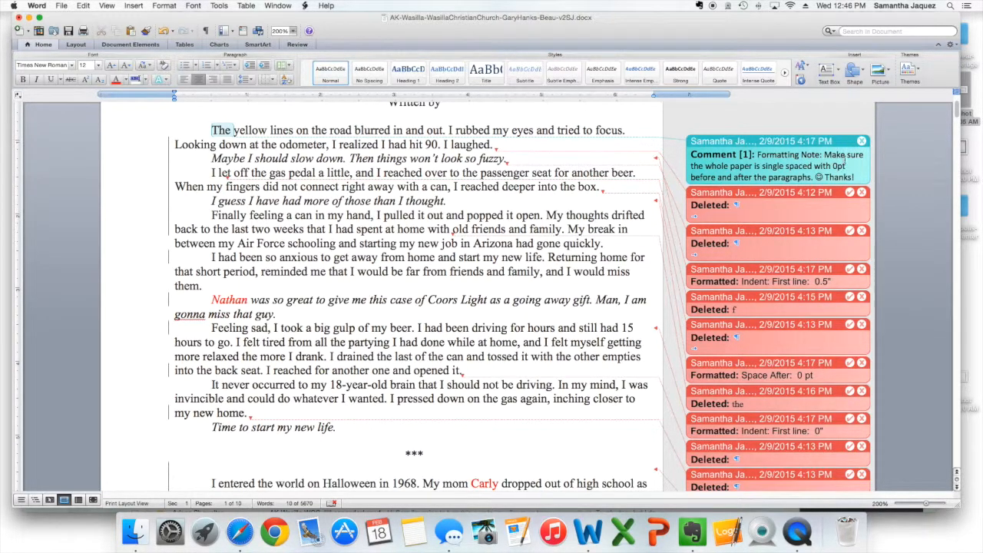
left_click(861, 141)
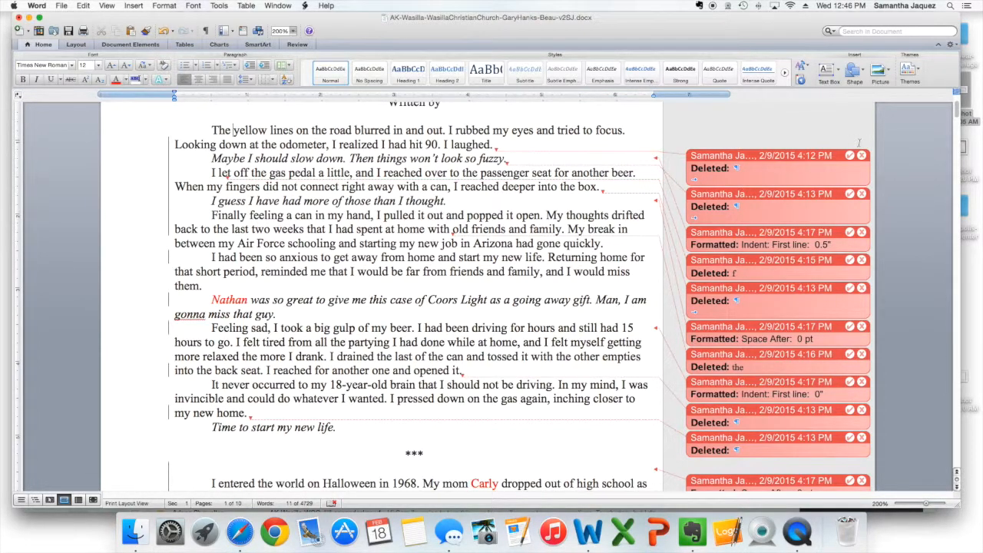
scroll(819, 159, "down", 1)
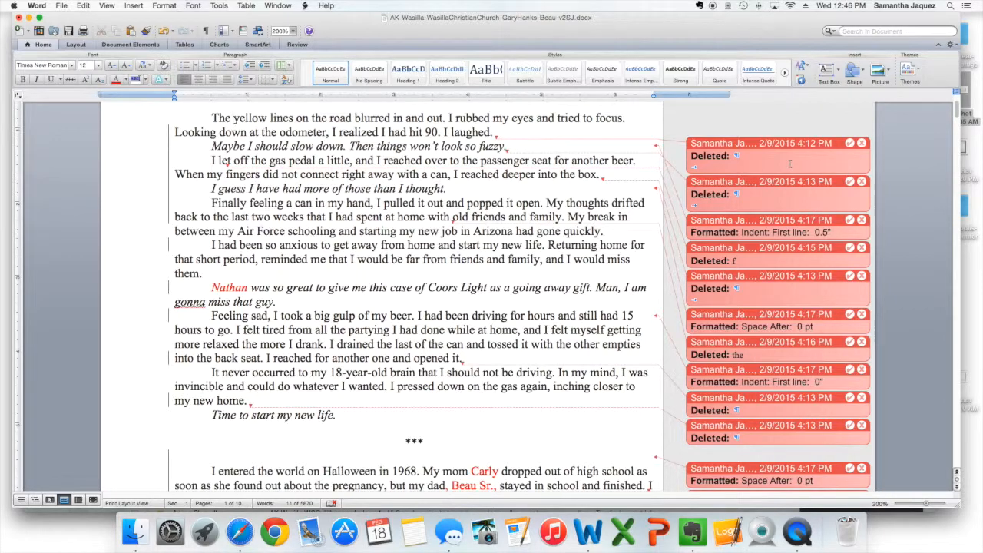
left_click(850, 144)
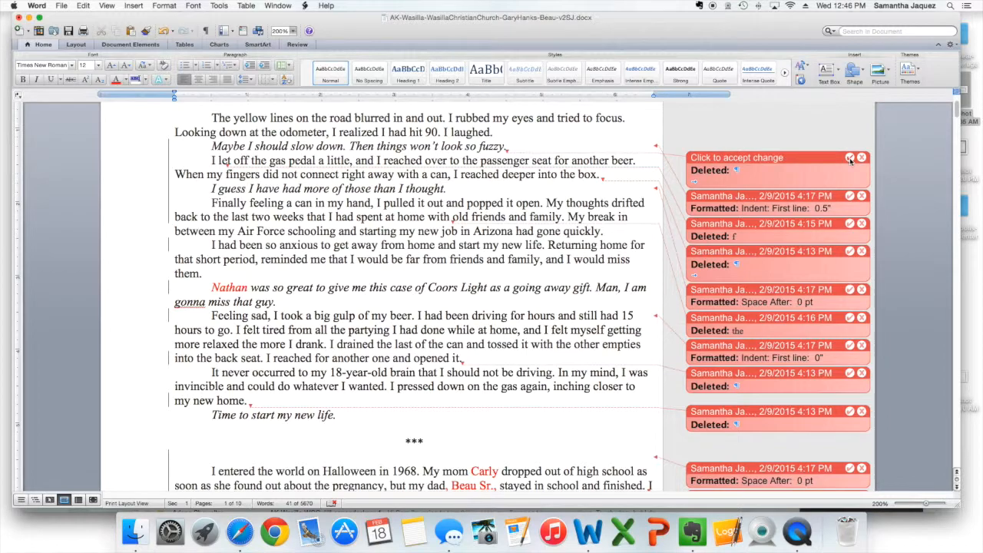
left_click(850, 158)
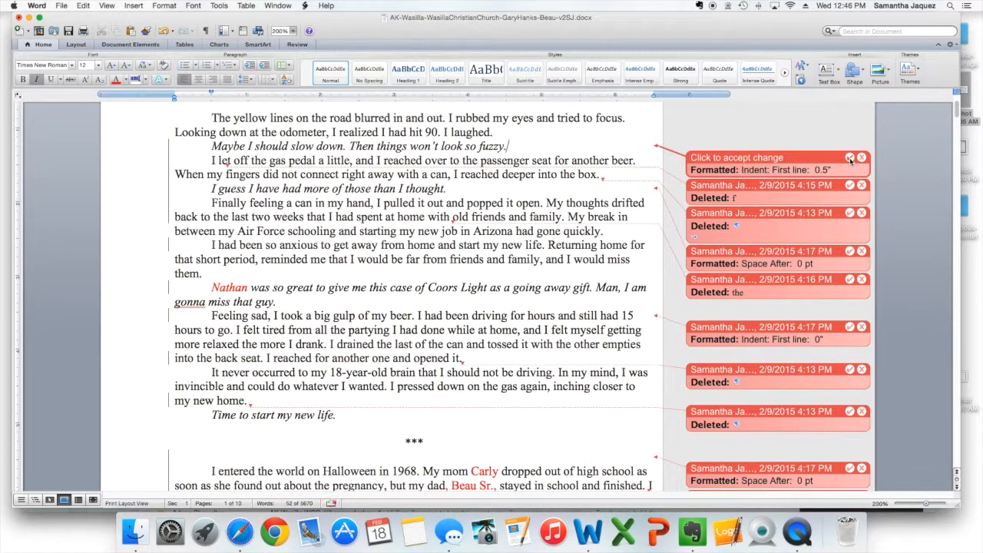
left_click(850, 160)
left_click(850, 171)
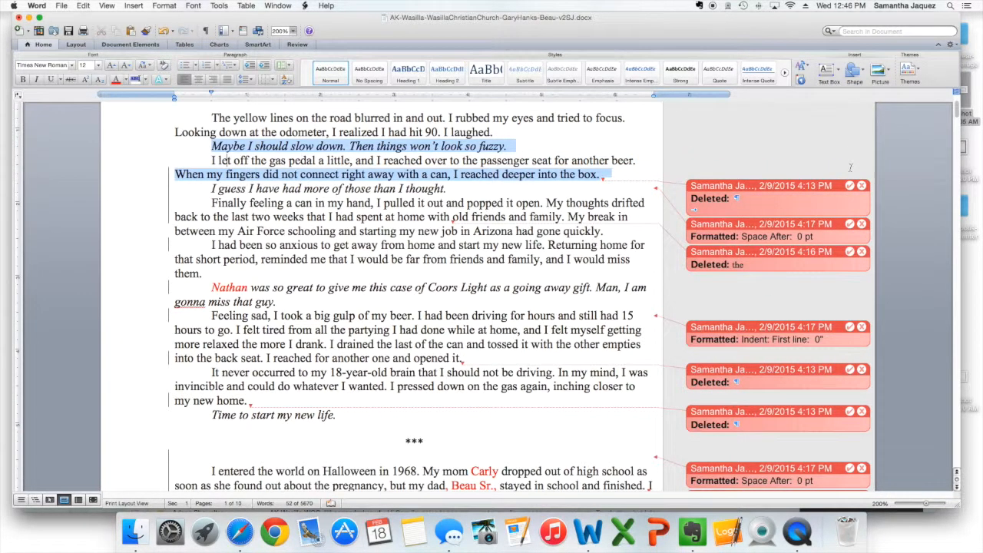
- Reject the paragraph-break deletion after "into the box.", then delete the restored blank line again and accept that deletion
left_click(862, 186)
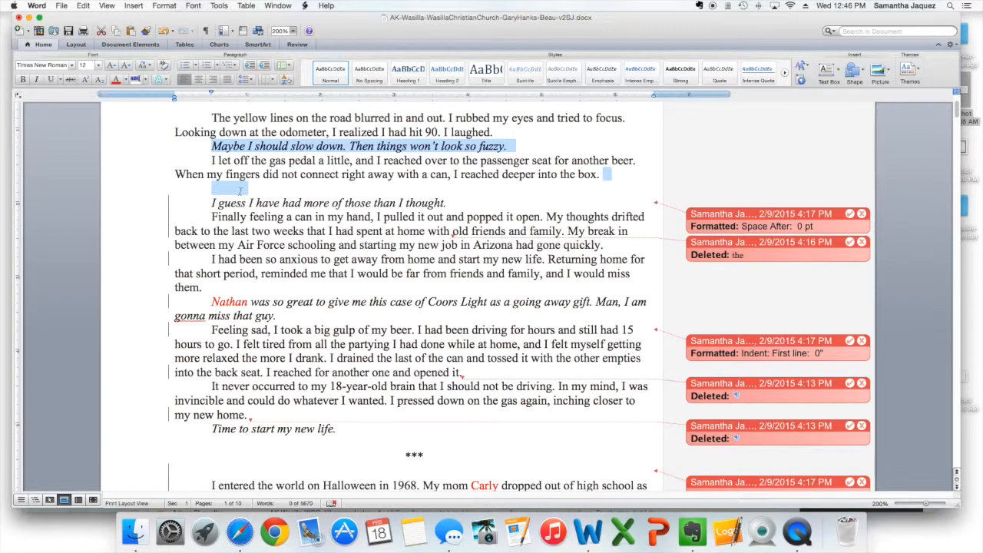
key("Delete")
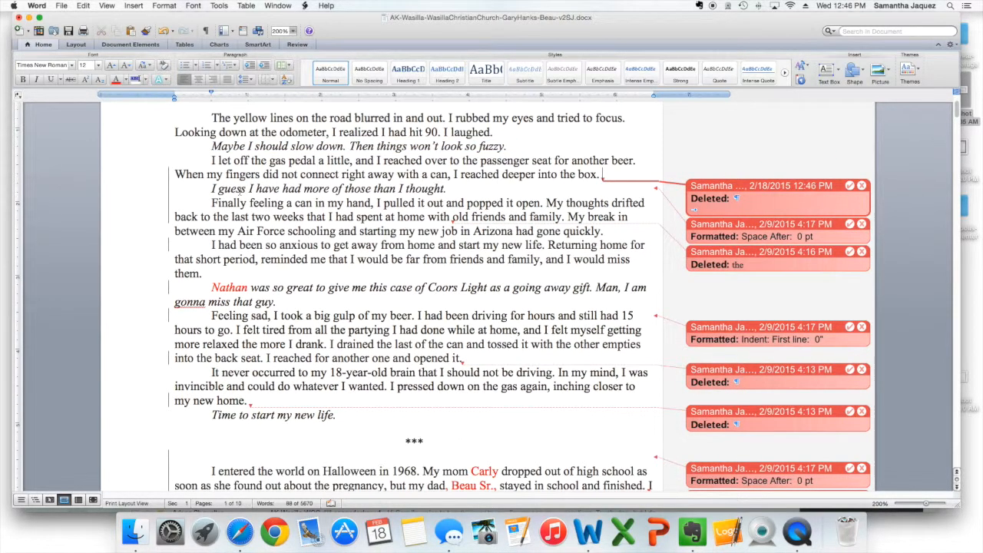
left_click(849, 185)
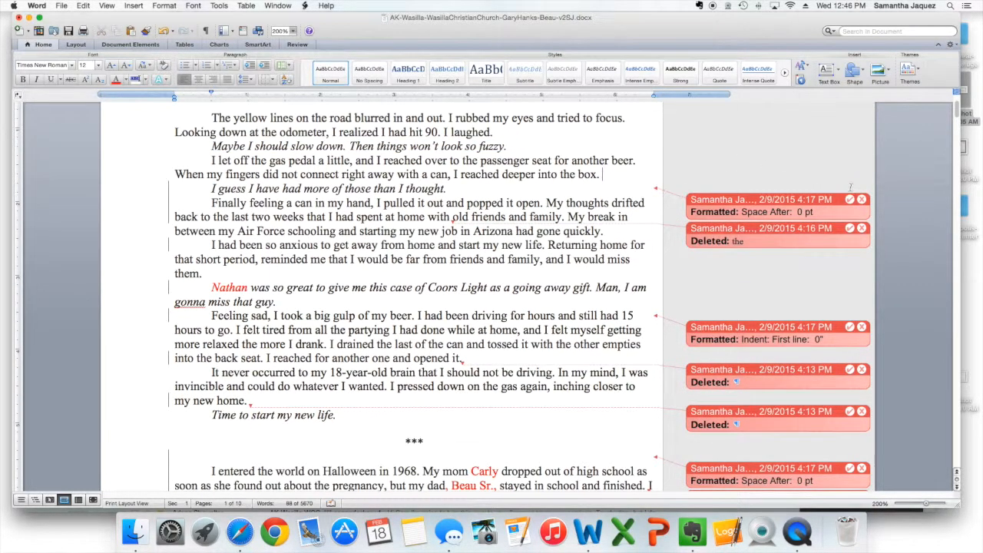
- Accept the "Space After: 0 pt" formatting change starting at "I guess I have had more of those than I thought." and clear the selection
left_click(850, 199)
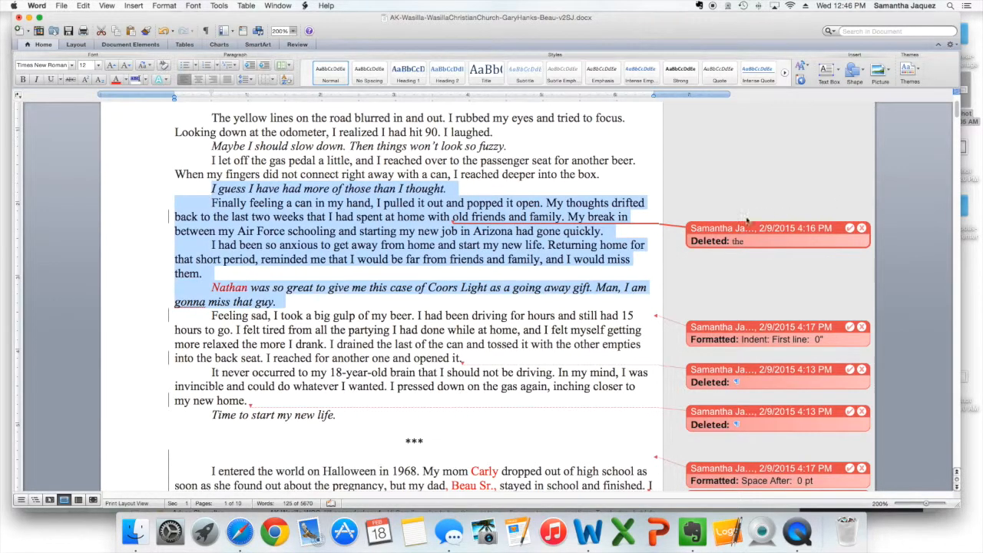
left_click(520, 244)
scroll(582, 215, "up", 3)
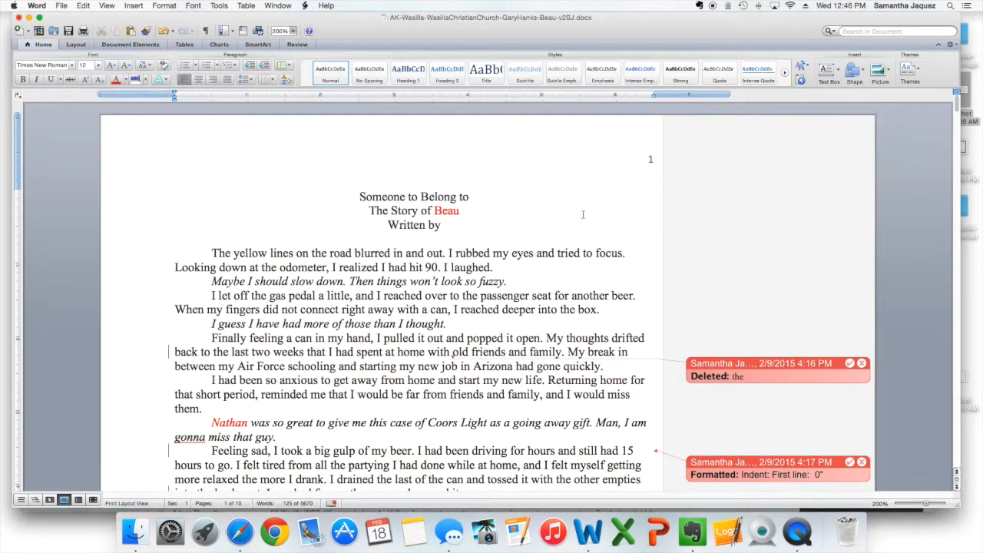
- Examine the inserted text "only" and "and later, I blamed myself for their divorce" and the nearby tracked deletions in the 1968 paragraph
scroll(722, 245, "down", 5)
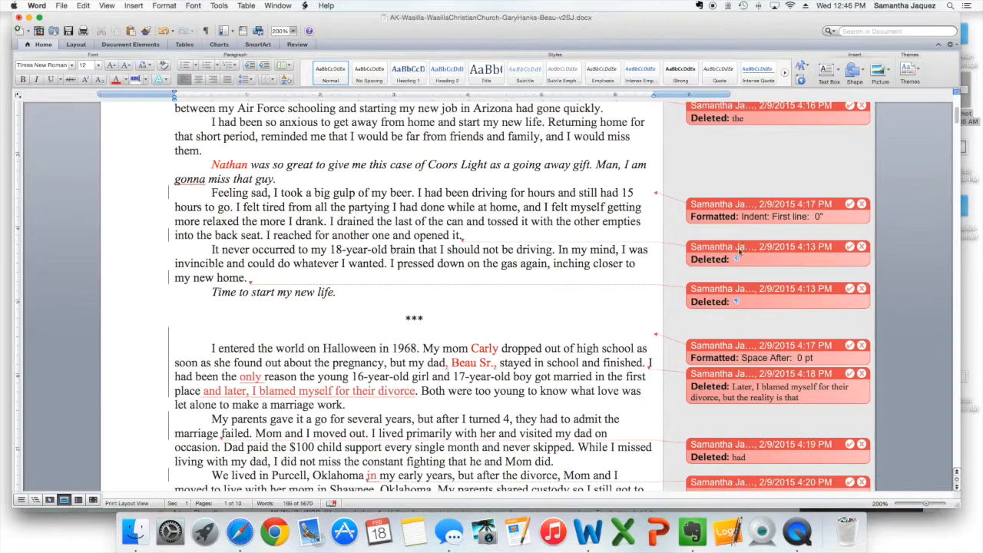
scroll(647, 268, "down", 2)
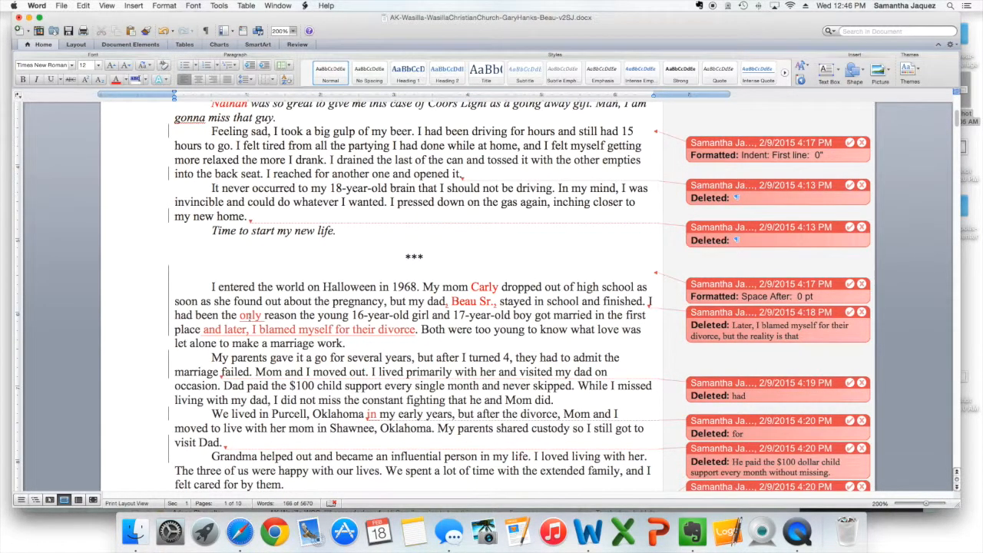
left_click_drag(240, 315, 265, 316)
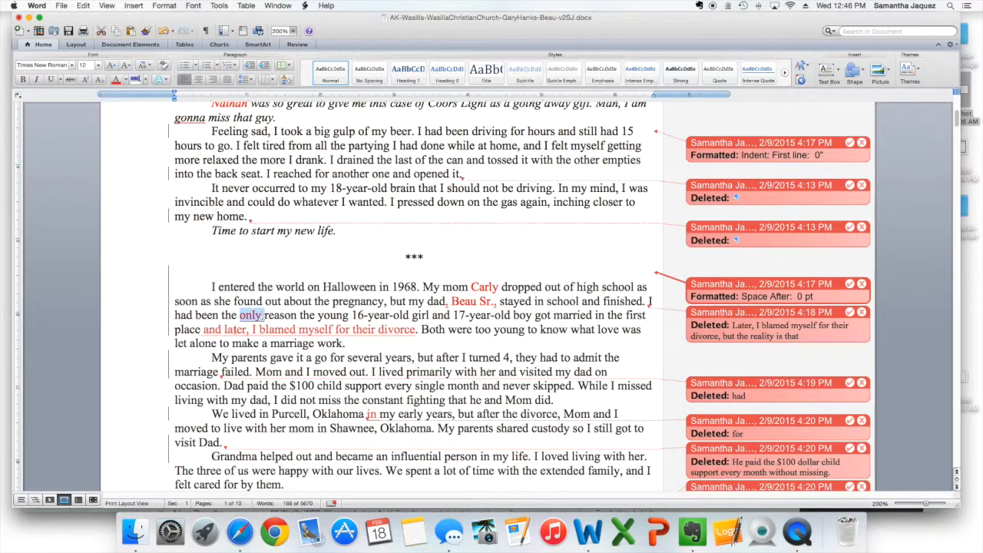
left_click(204, 329)
left_click_drag(204, 330, 419, 332)
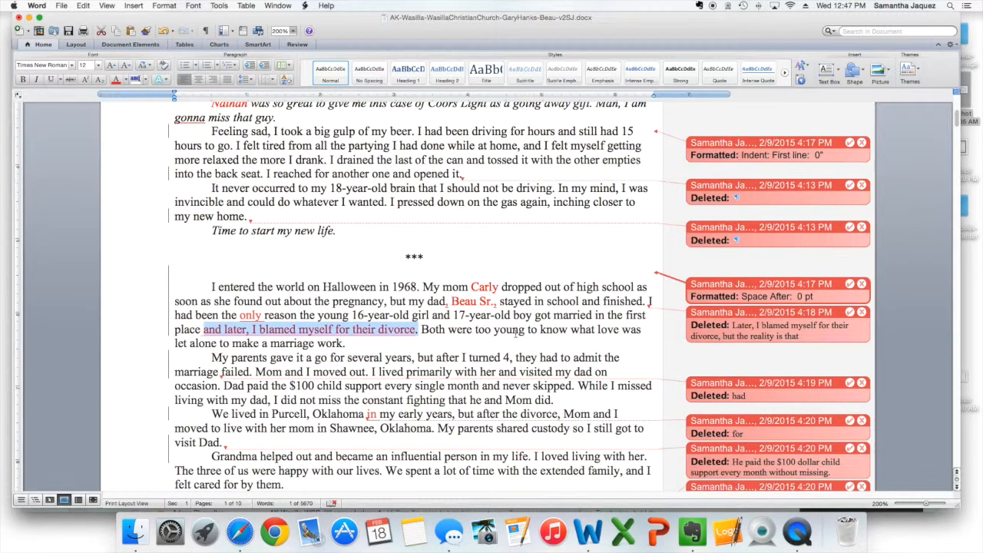
scroll(751, 365, "down", 5)
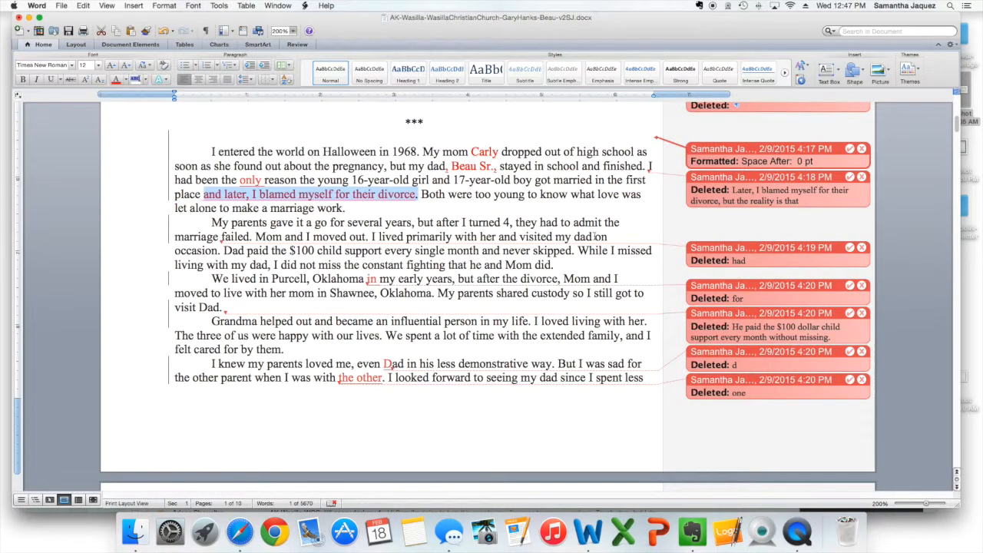
scroll(359, 215, "up", 1)
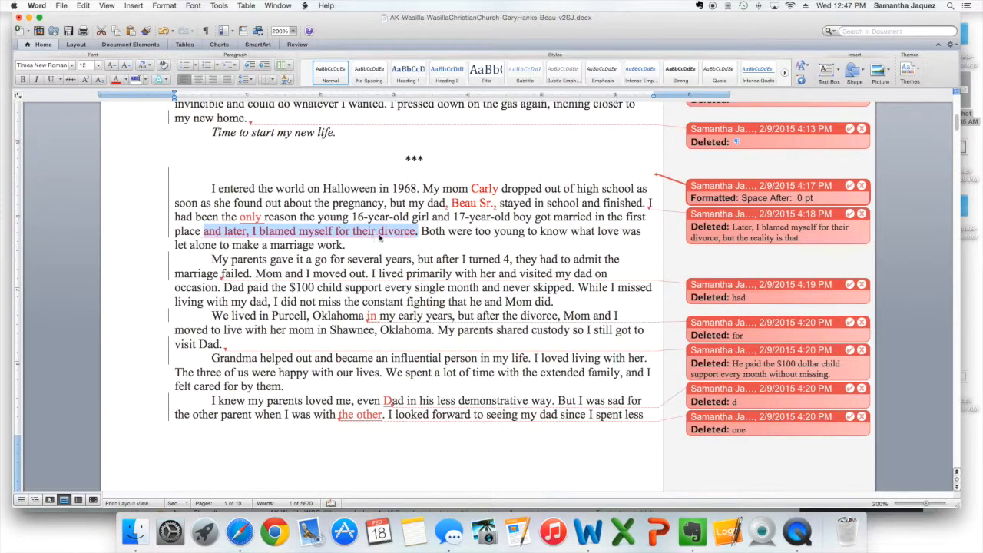
left_click(377, 243)
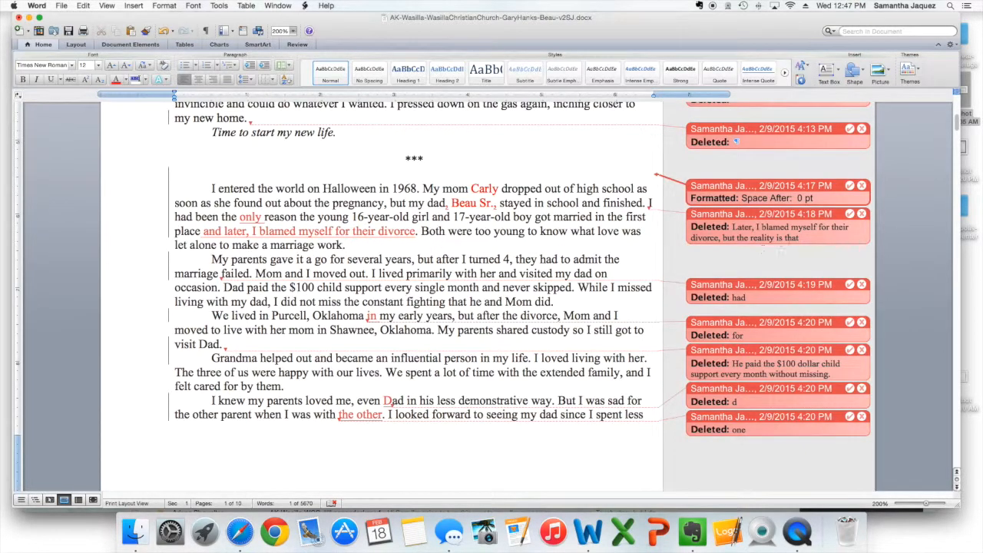
left_click(403, 240)
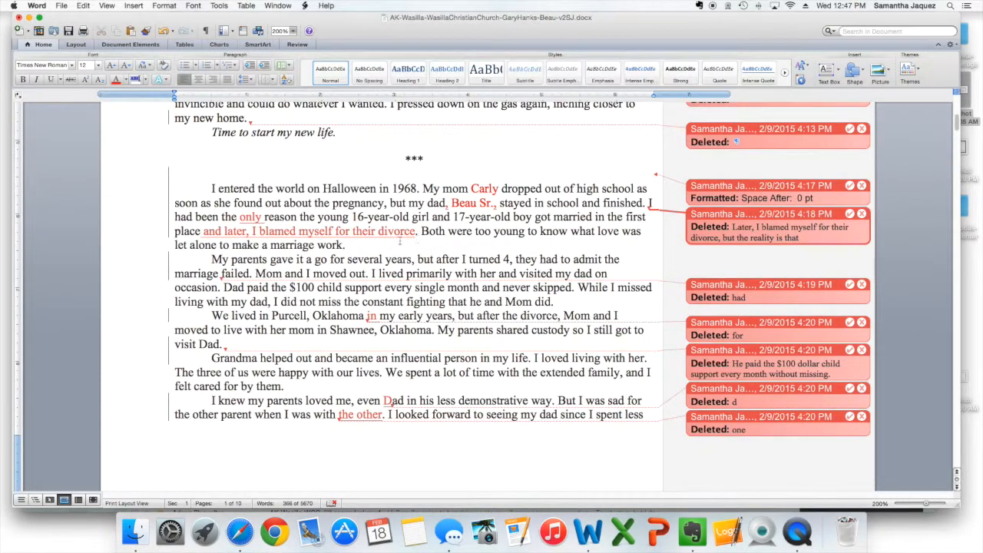
- Delete the page 2 comments praising the "huge deal" detail and reminding to capitalize Dad
scroll(486, 246, "down", 5)
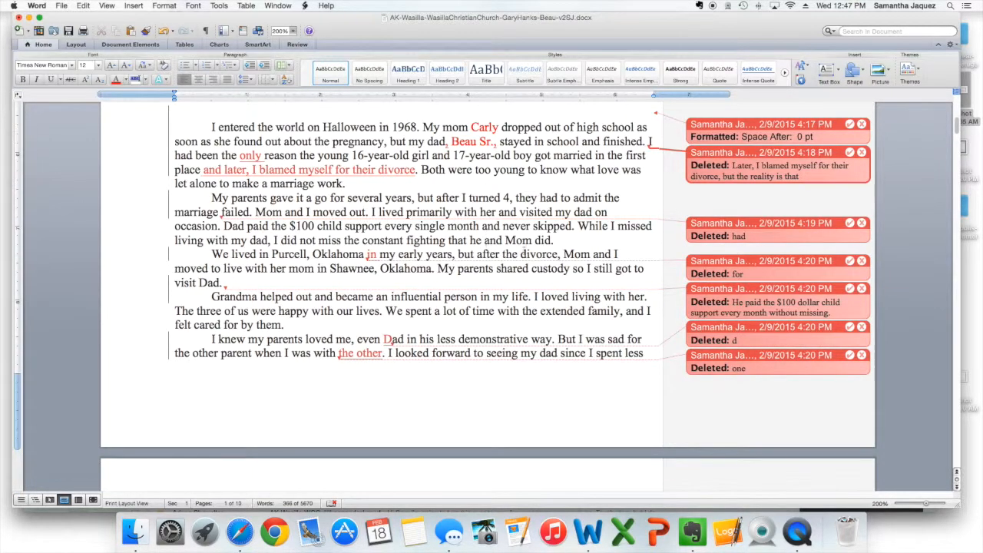
scroll(533, 250, "down", 8)
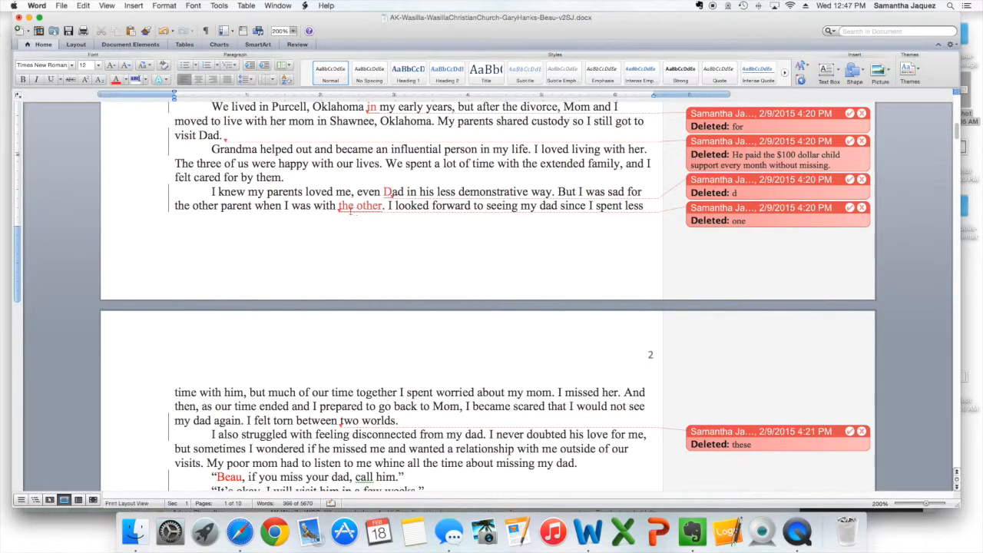
scroll(375, 256, "down", 2)
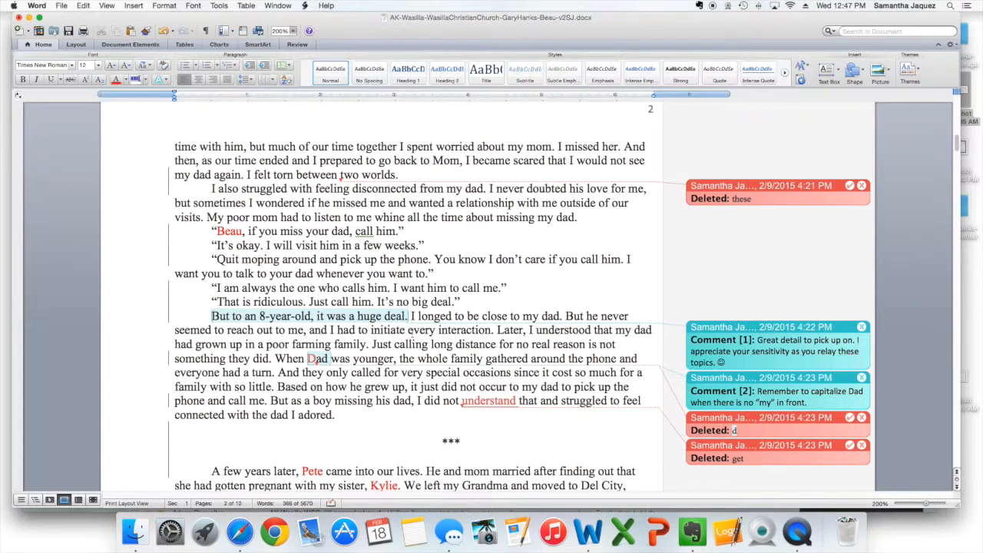
scroll(742, 227, "down", 1)
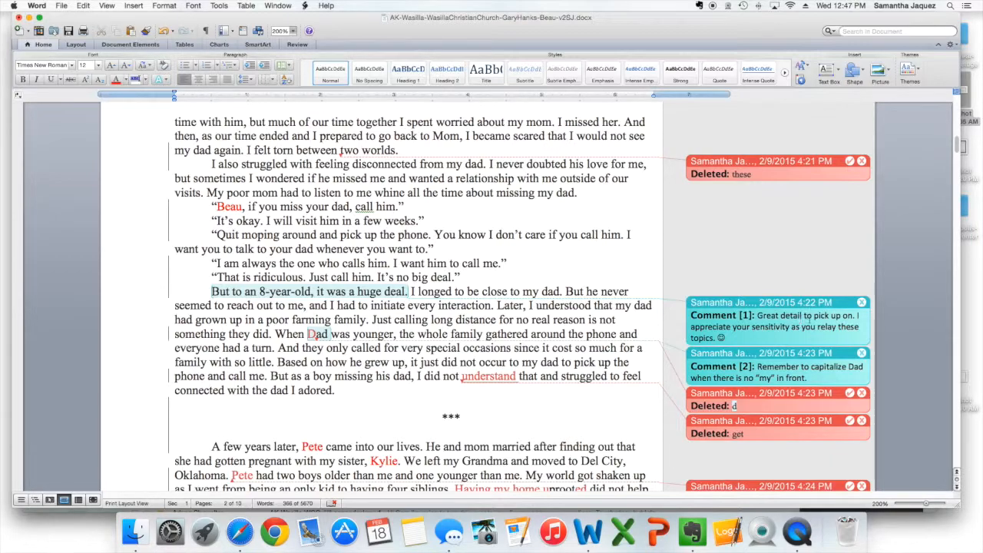
left_click(862, 303)
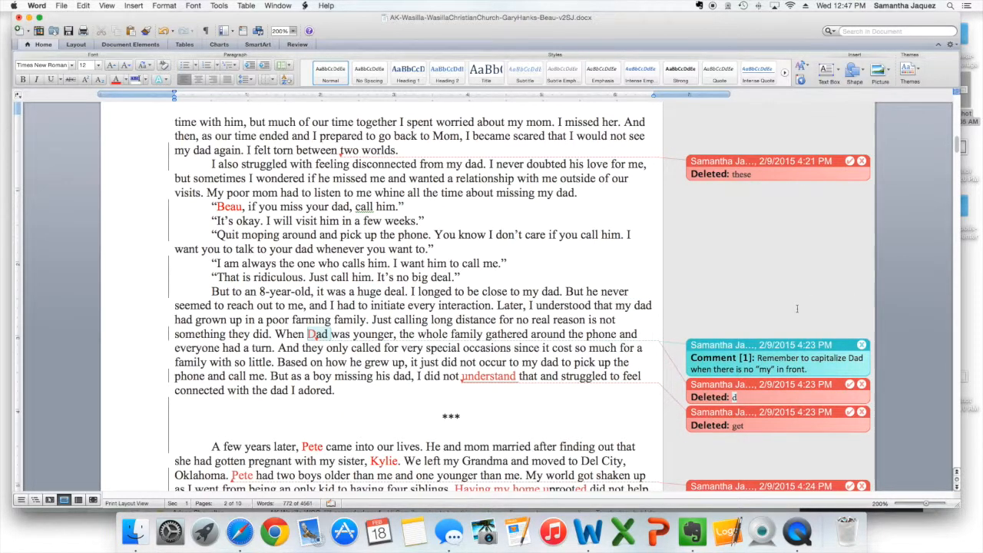
scroll(797, 308, "down", 2)
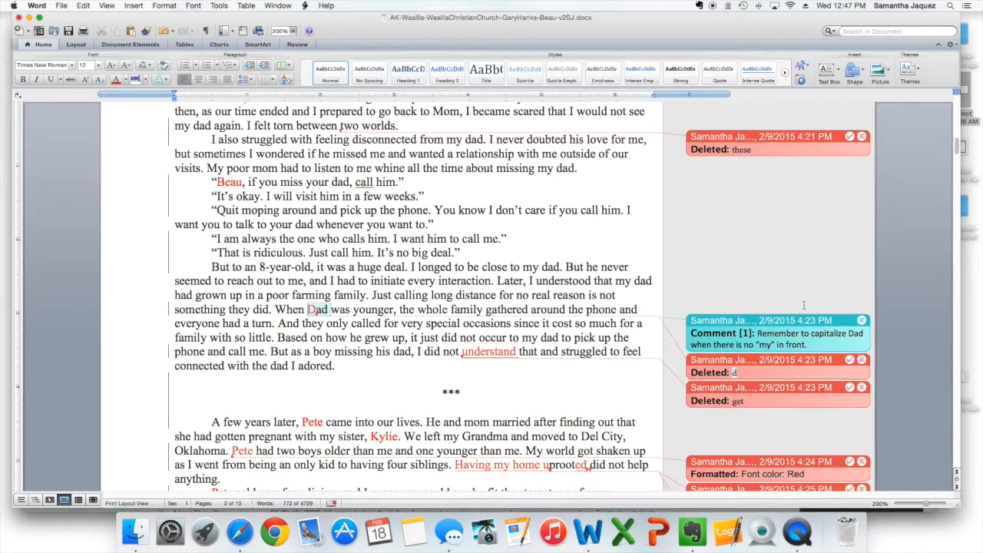
scroll(804, 304, "down", 2)
left_click(862, 296)
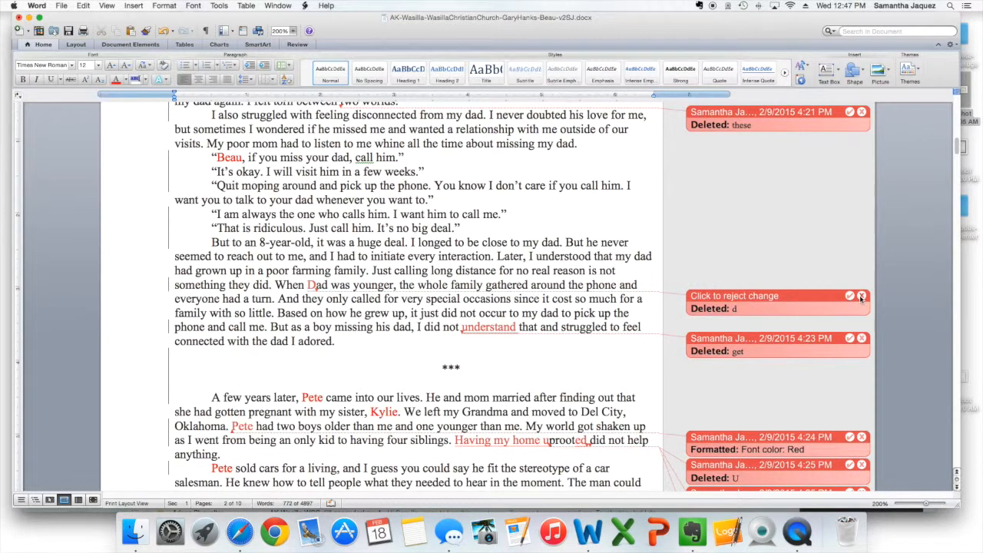
- Place the cursor at the end of the comment attached to "as she slapped him" on page 2
scroll(862, 298, "down", 15)
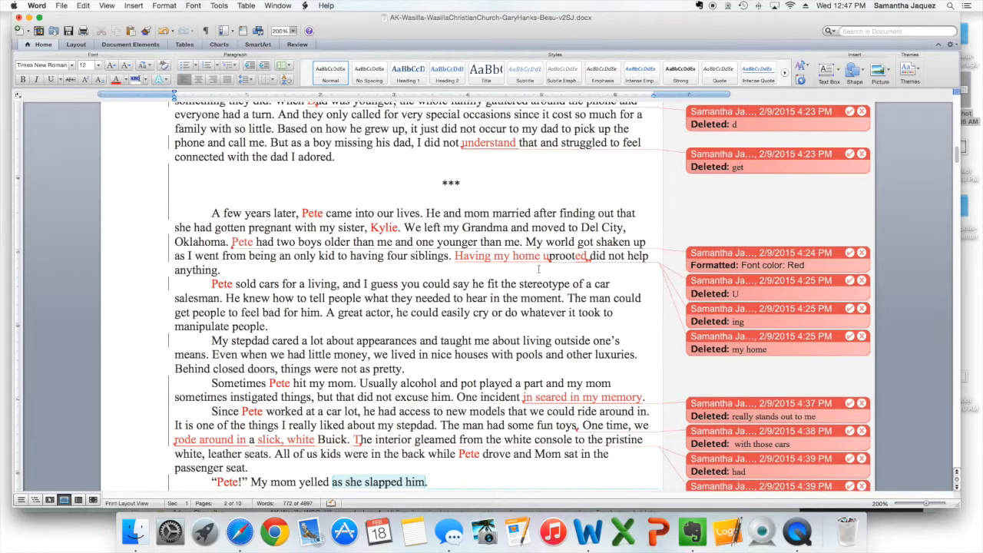
scroll(599, 268, "down", 3)
scroll(569, 338, "down", 9)
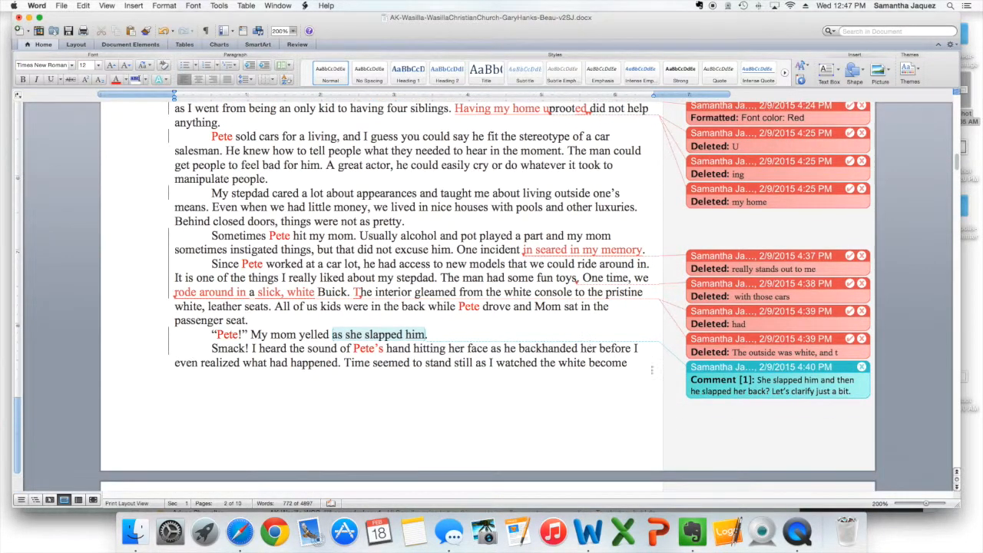
left_click(852, 391)
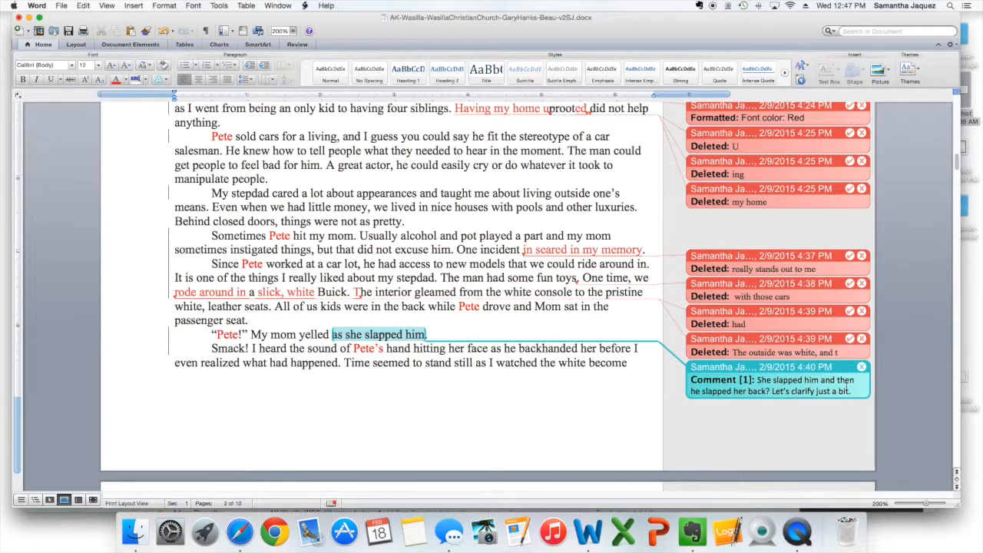
- Delete the page 4 comments praising the use of italics and saying "Poor guy!"
scroll(847, 381, "down", 1)
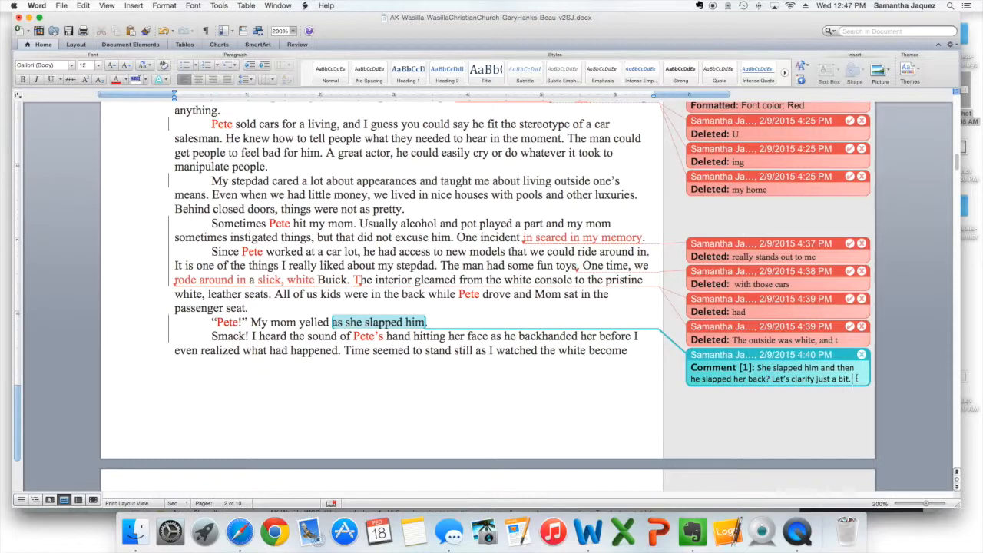
scroll(853, 380, "down", 1)
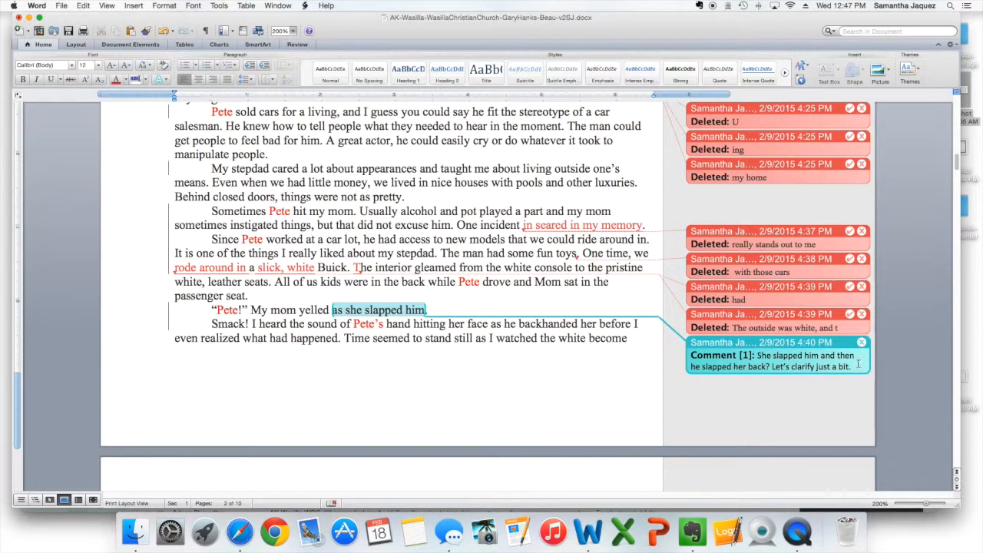
left_click(356, 309)
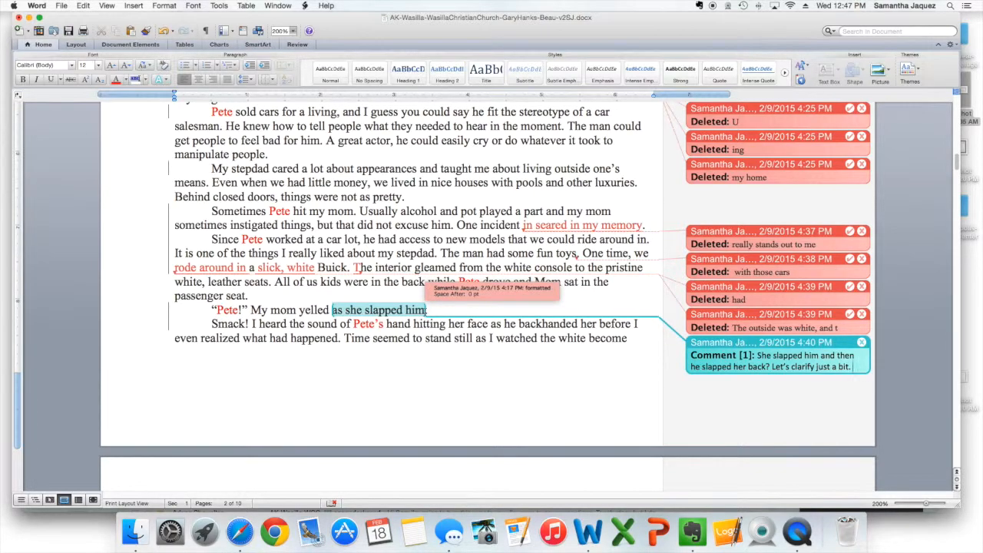
scroll(672, 322, "down", 10)
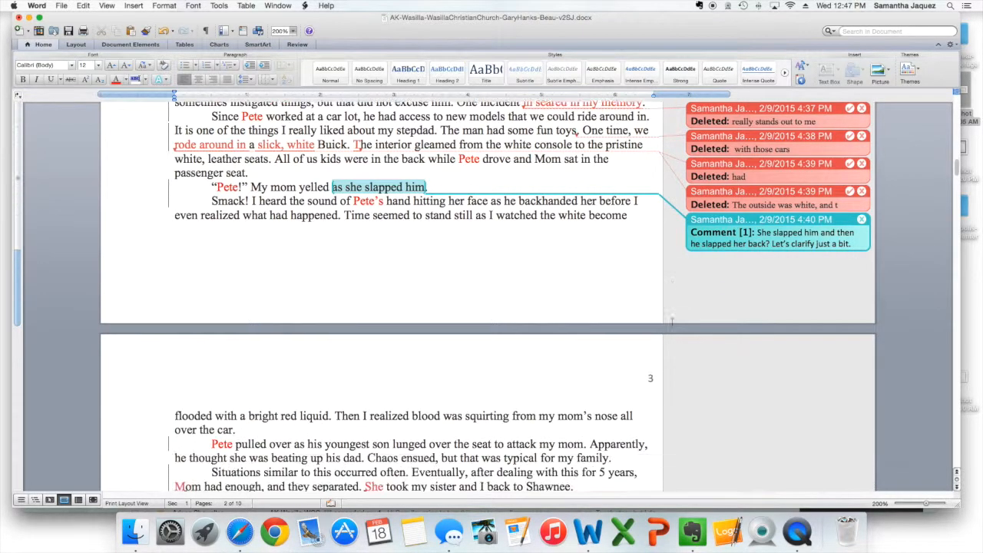
scroll(672, 323, "down", 15)
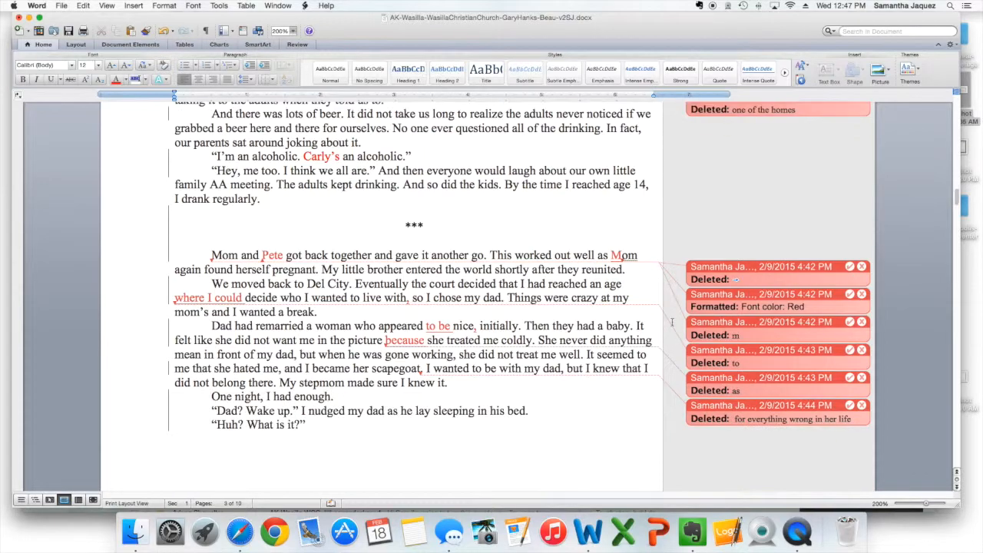
scroll(672, 323, "down", 10)
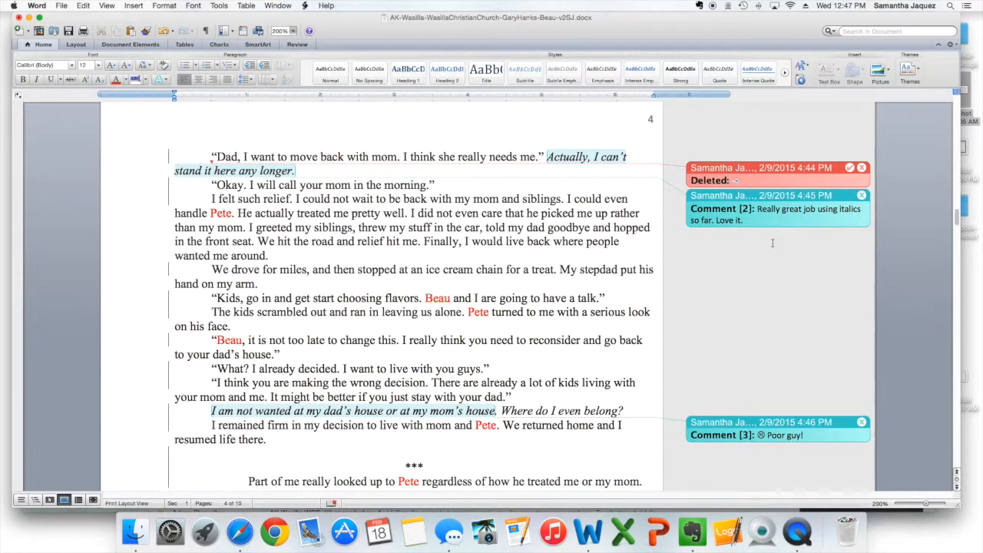
left_click(862, 197)
scroll(845, 262, "down", 4)
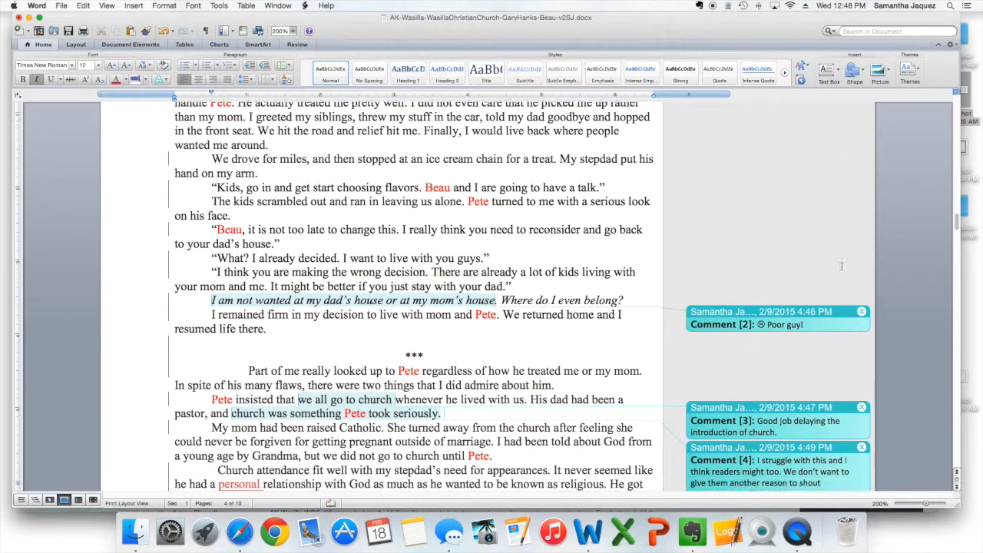
left_click(861, 312)
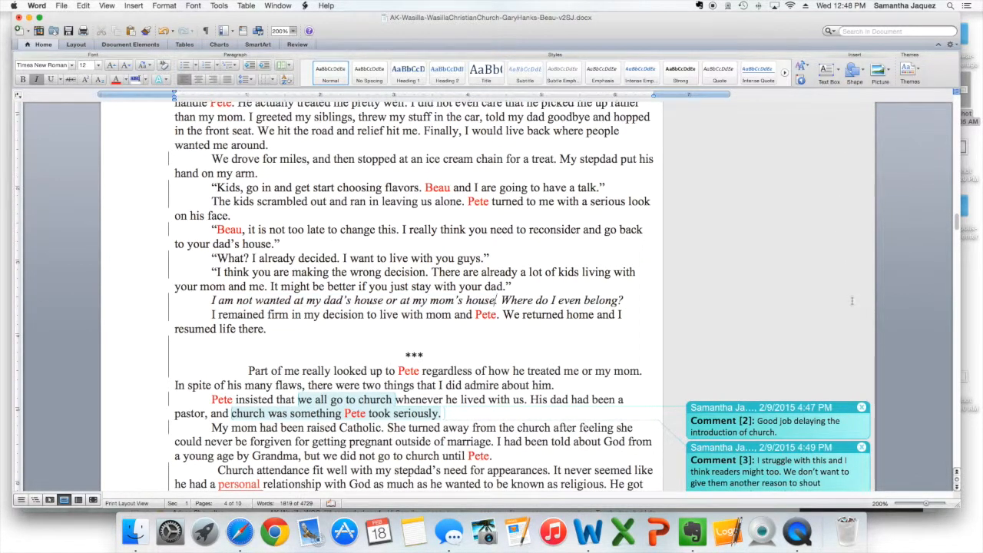
- Accept the first two deletions, the "Space After: 0 pt" formatting and the "Later, I blamed myself for their divorce" deletion around the 1968 paragraph
scroll(847, 290, "down", 1)
scroll(847, 289, "down", 3)
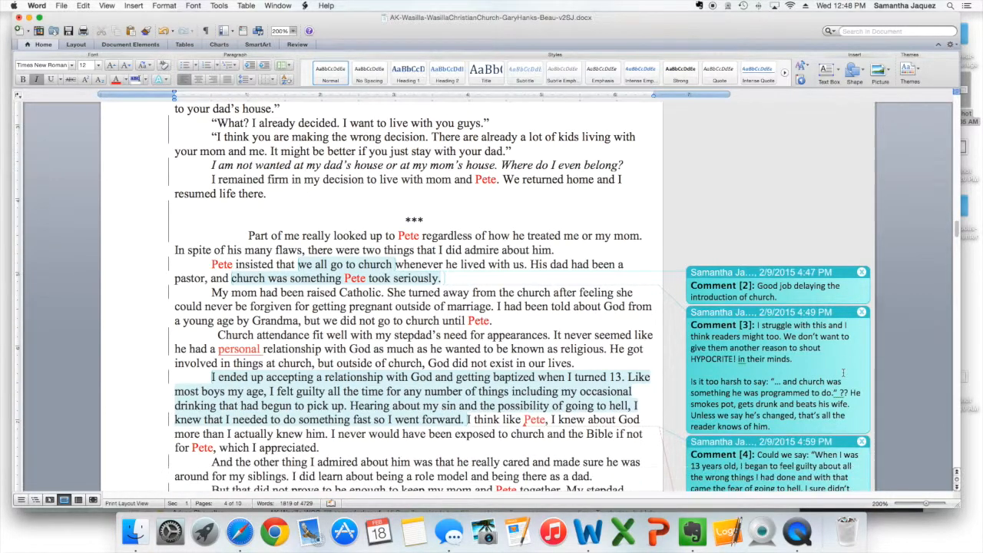
scroll(845, 263, "down", 20)
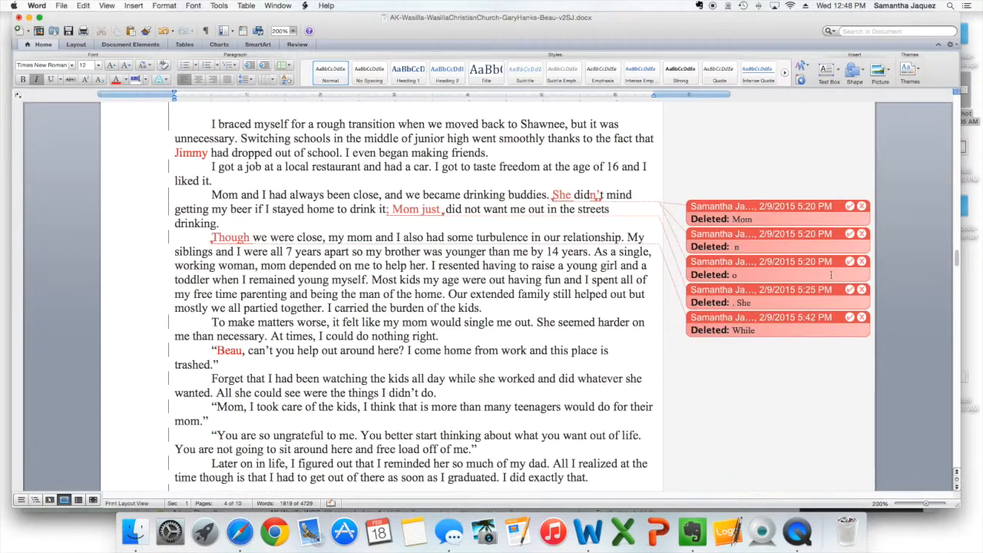
scroll(808, 264, "up", 20)
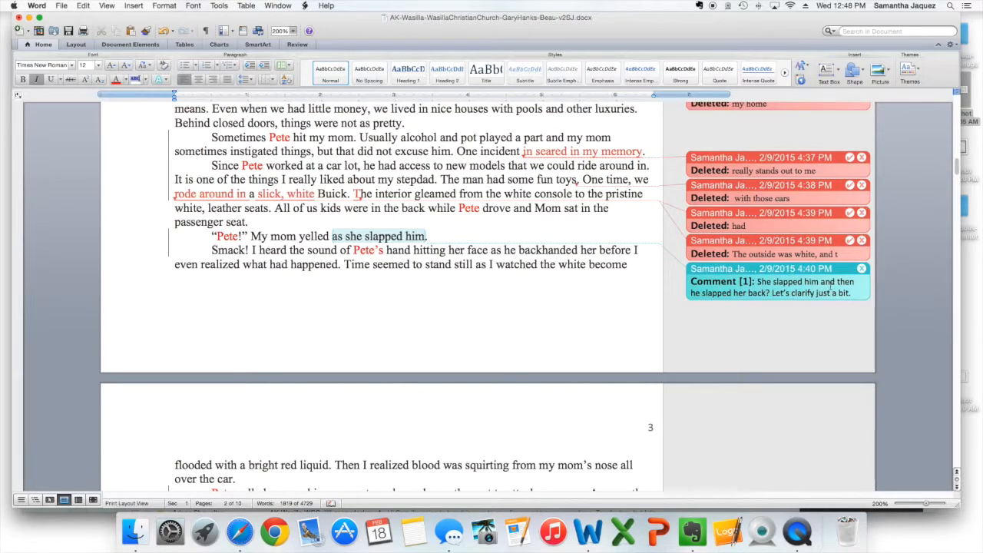
scroll(821, 268, "up", 15)
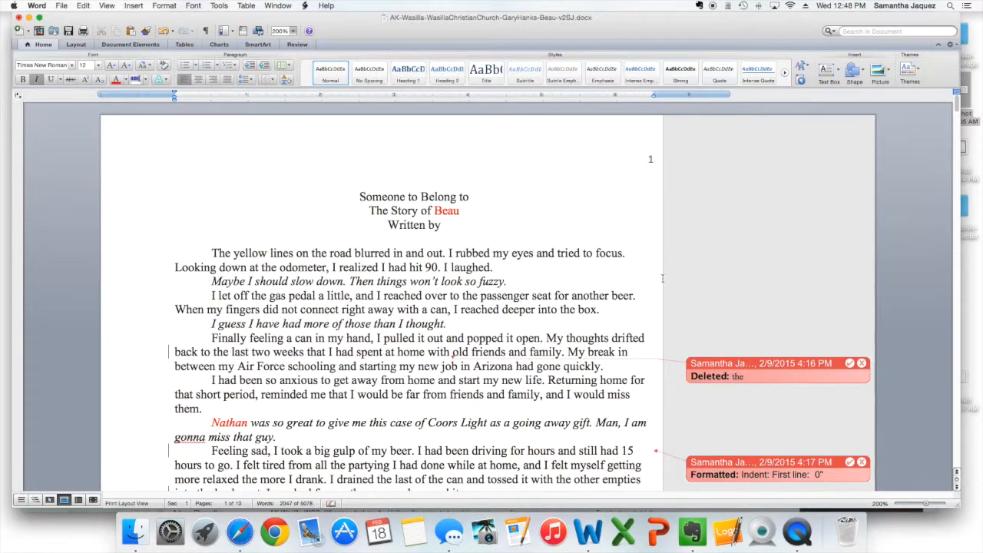
scroll(674, 279, "down", 10)
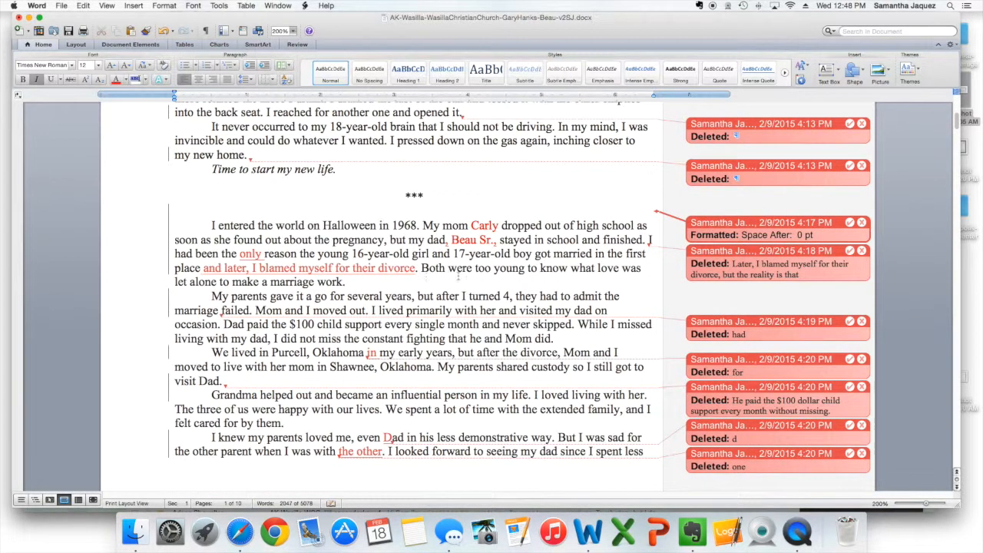
left_click(297, 45)
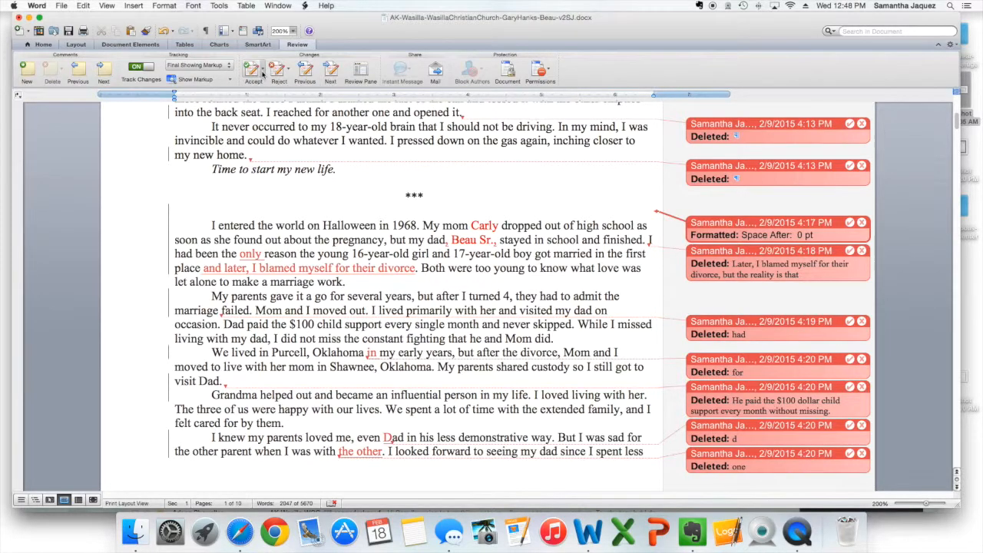
left_click(849, 125)
left_click(850, 166)
left_click(849, 223)
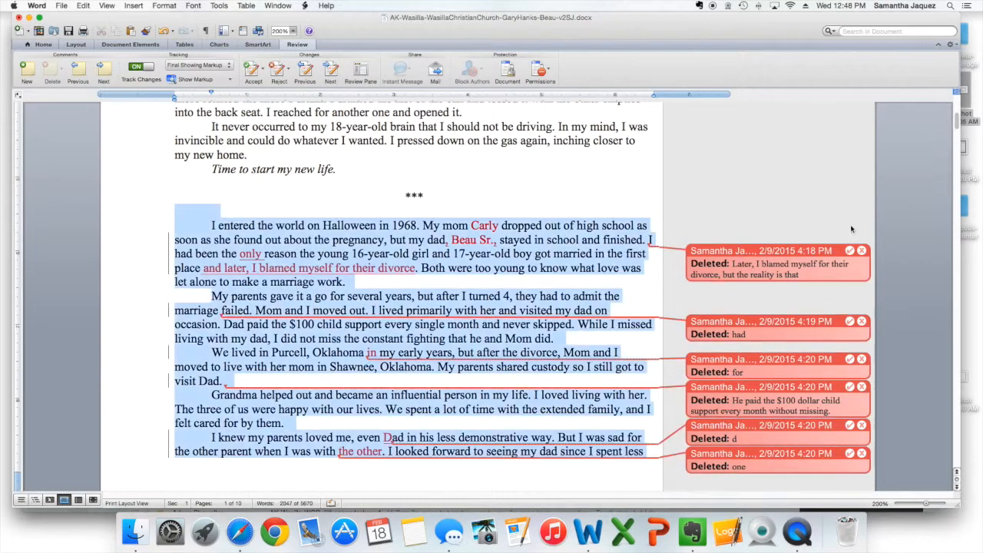
left_click(849, 251)
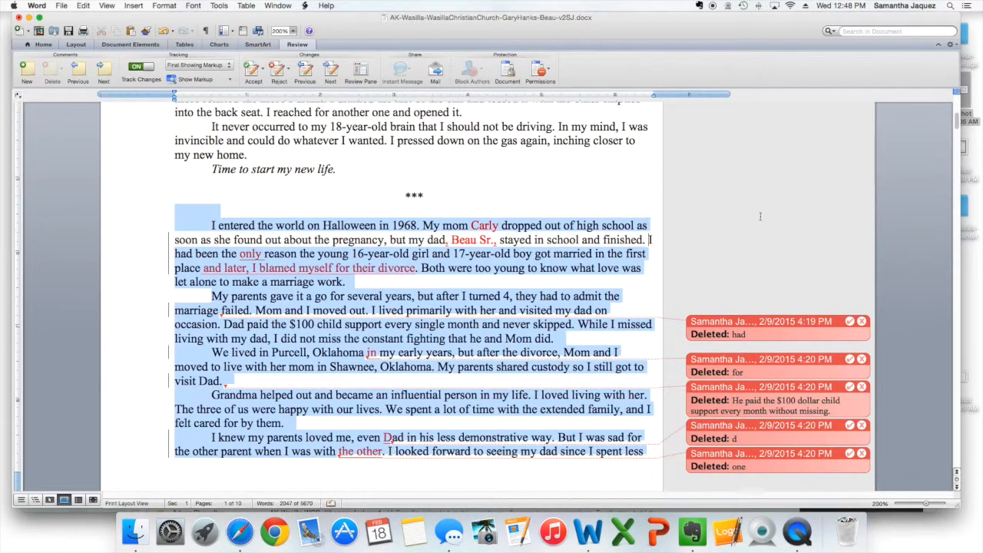
- Accept all remaining tracked changes in the document at once
left_click(264, 72)
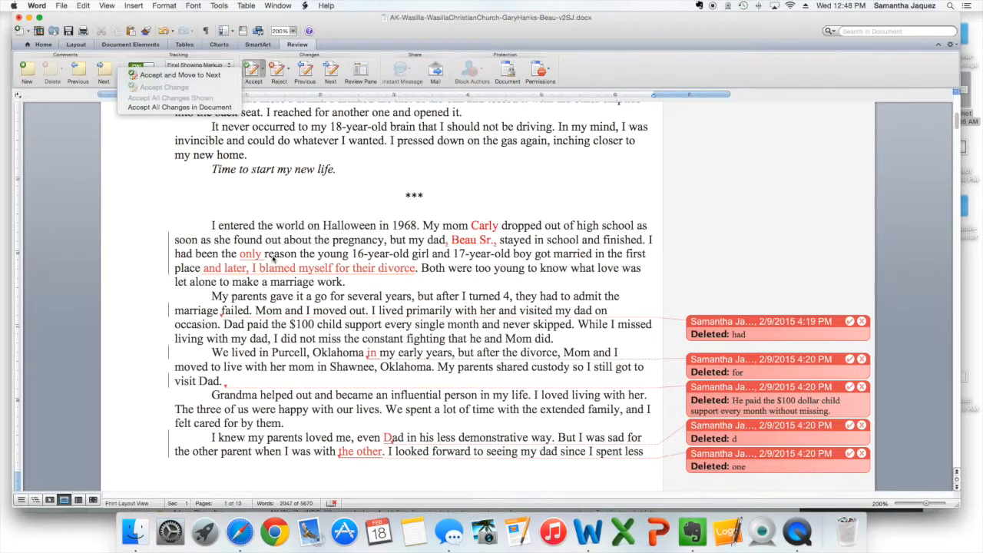
left_click(265, 259)
left_click_drag(240, 254, 266, 254)
left_click(278, 268)
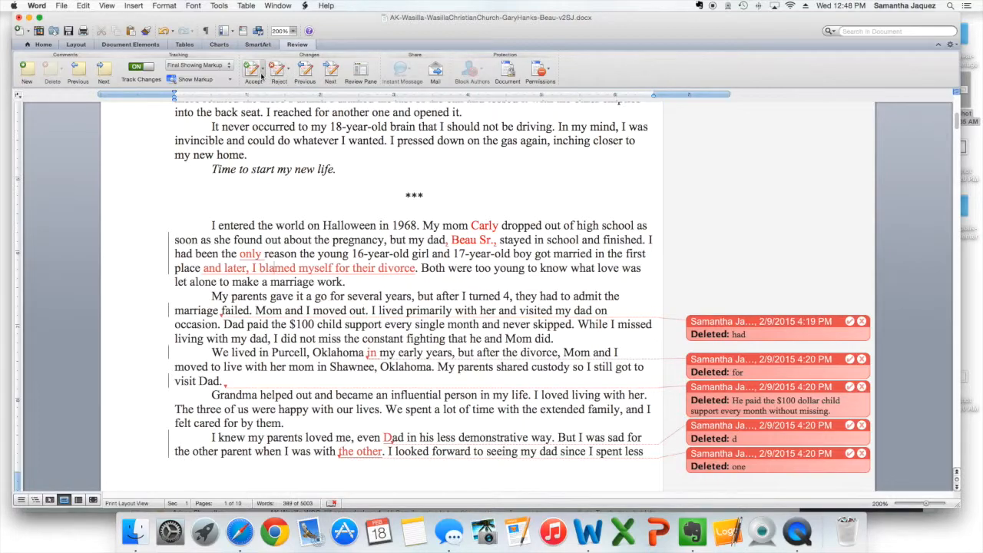
left_click(262, 76)
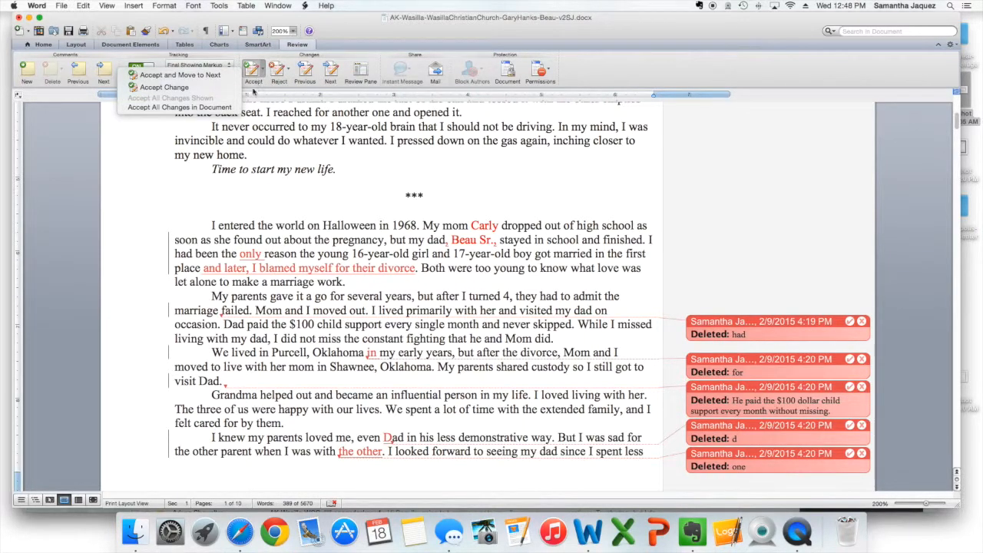
left_click(235, 107)
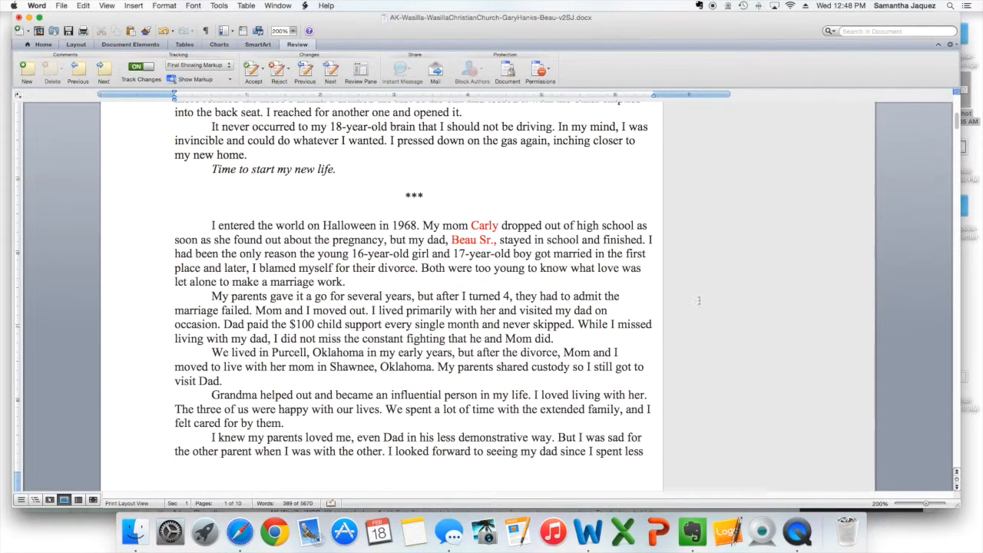
- Check the divorce sentence and the following pages for leftover markup, returning to the "as she slapped him" comment on page 2
left_click_drag(224, 268, 378, 272)
left_click(384, 285)
scroll(688, 223, "down", 15)
scroll(688, 223, "down", 10)
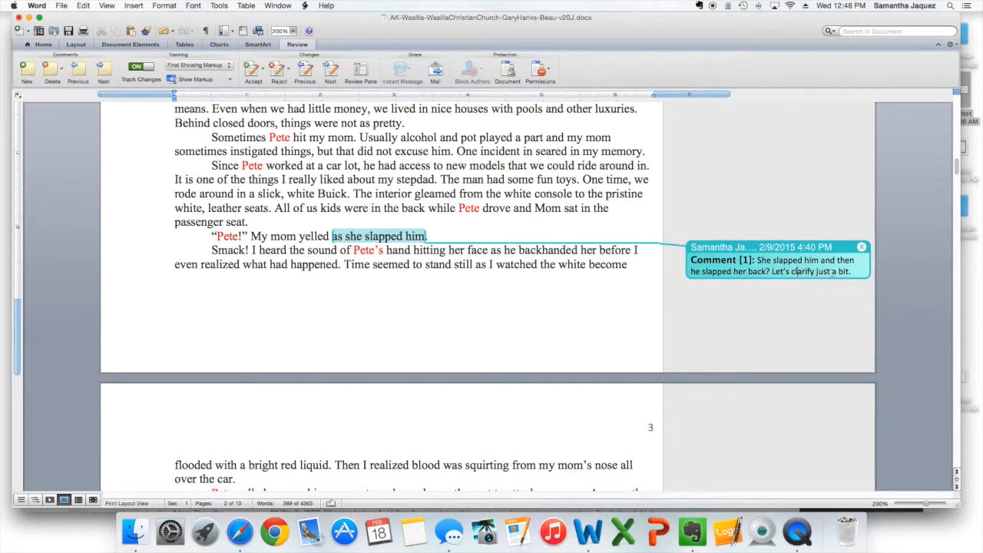
scroll(830, 271, "down", 20)
scroll(827, 271, "down", 20)
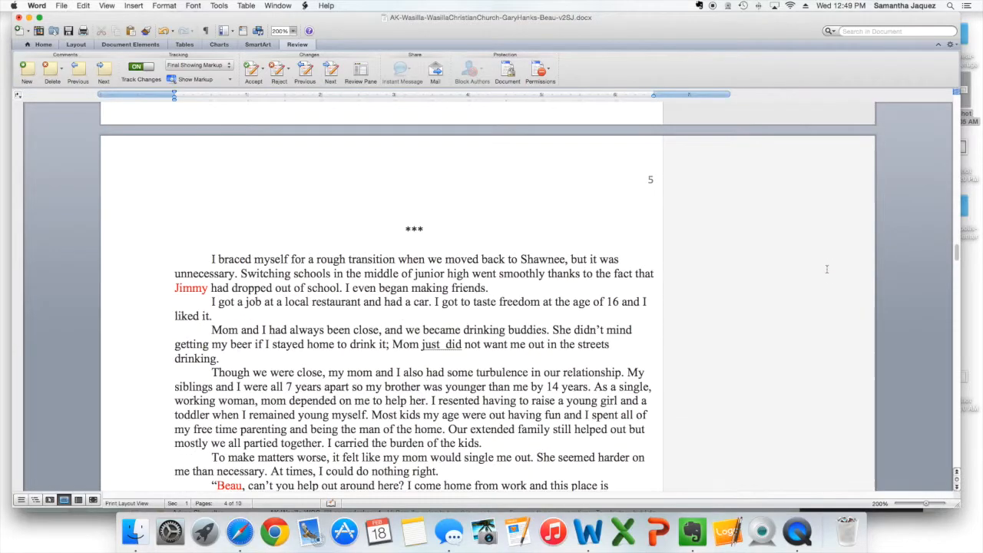
scroll(828, 269, "down", 10)
scroll(828, 270, "up", 20)
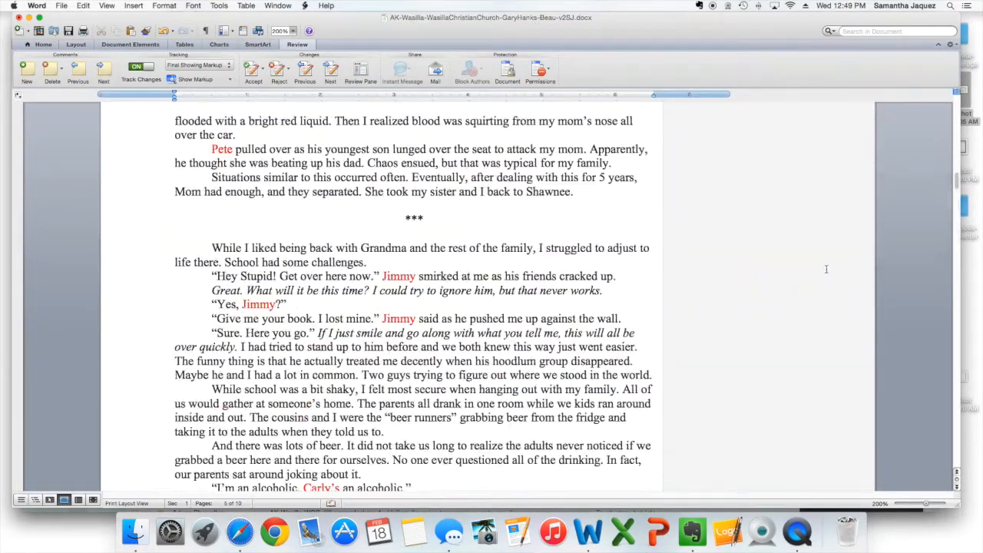
scroll(827, 269, "up", 15)
scroll(826, 268, "down", 10)
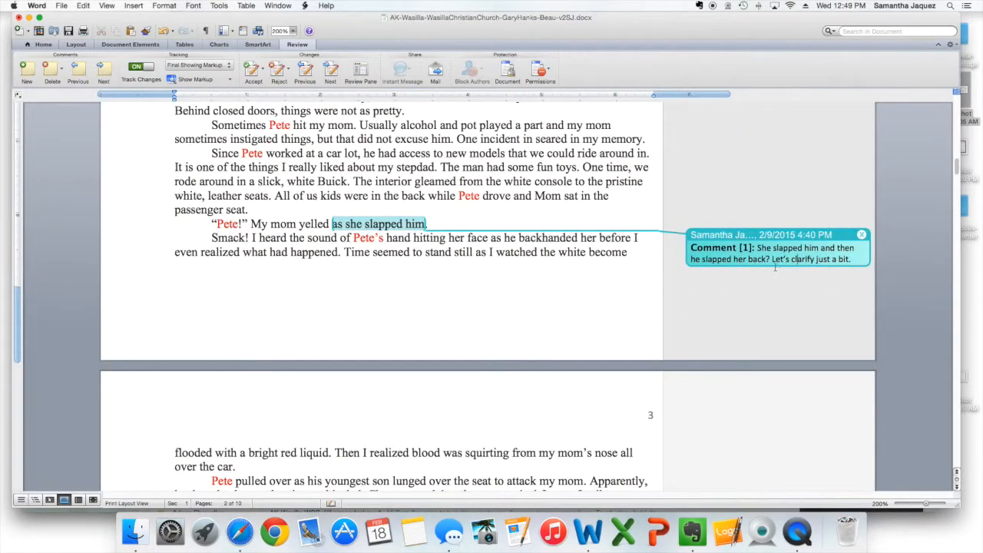
- Turn off Track Changes and insert the test text "jshdjshdjs" directly after "as she slapped him" on page 2
left_click(151, 67)
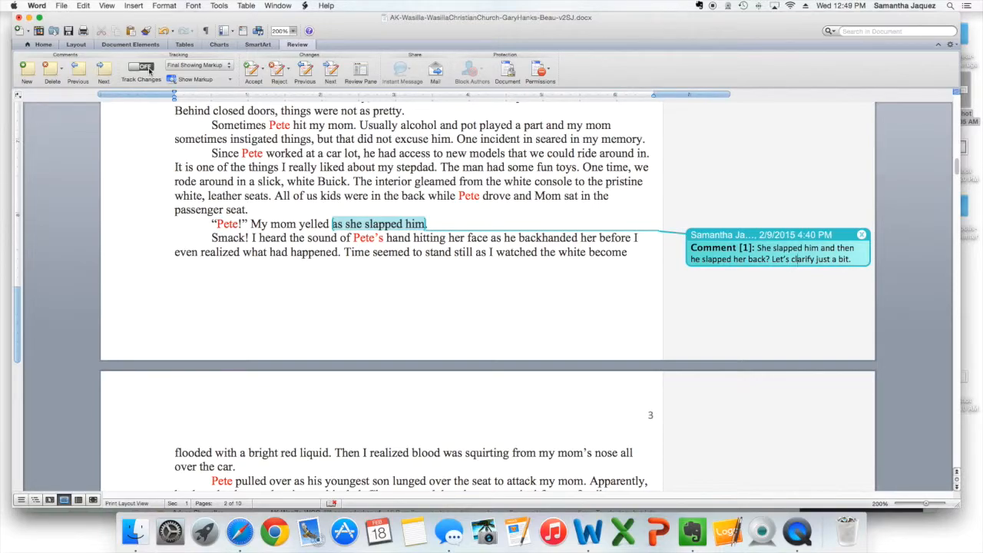
left_click(142, 68)
left_click(145, 68)
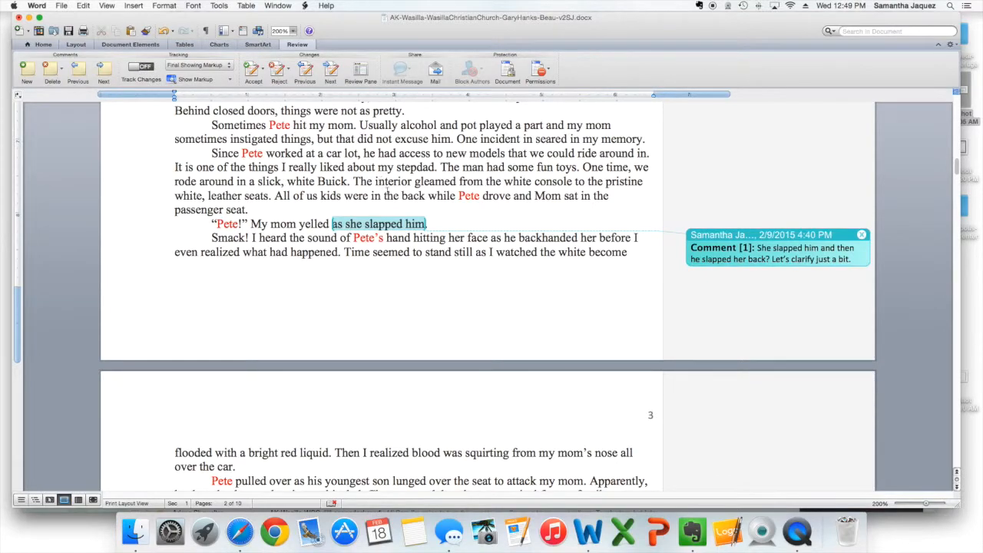
left_click(426, 223)
type("jshdjshdjs")
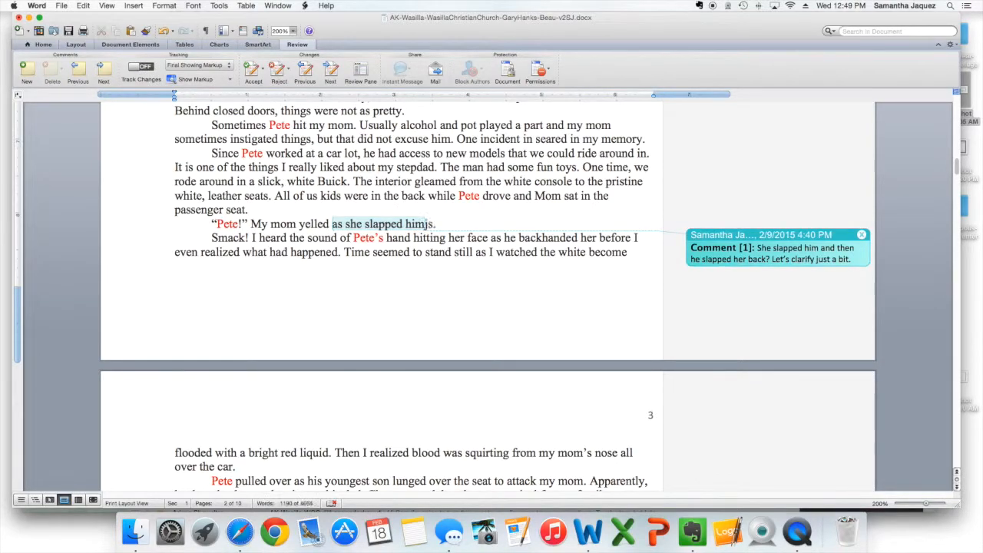
- Remove the test letters after "as she slapped him" and turn Track Changes back on
key("BackSpace")
key("BackSpace")
key("BackSpace")
key("BackSpace")
key("BackSpace")
key("BackSpace")
key("BackSpace")
key("BackSpace")
key("BackSpace")
key("BackSpace")
left_click(146, 70)
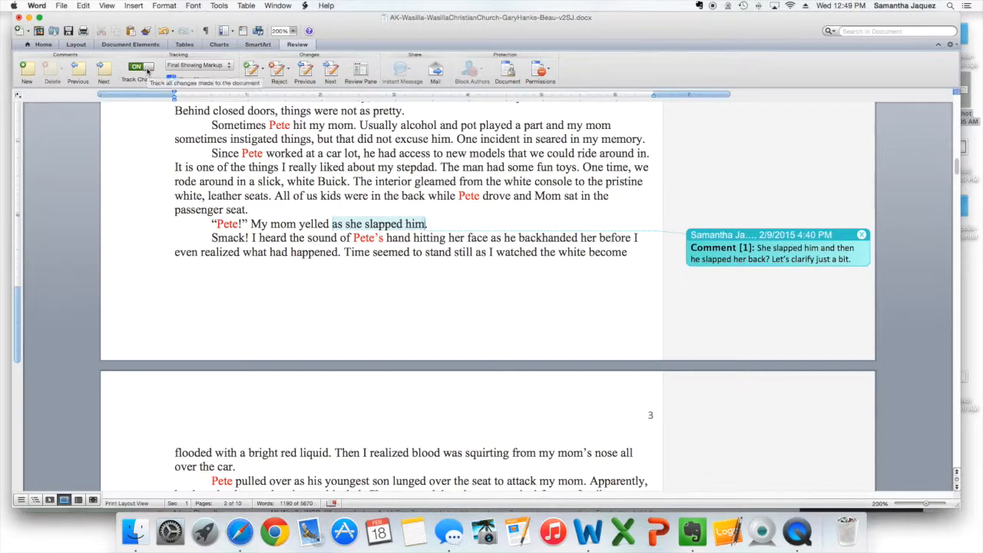
- Insert ", for no reason" after "as she slapped him" on page 2 as a tracked change
type(", for no reason.")
key("BackSpace")
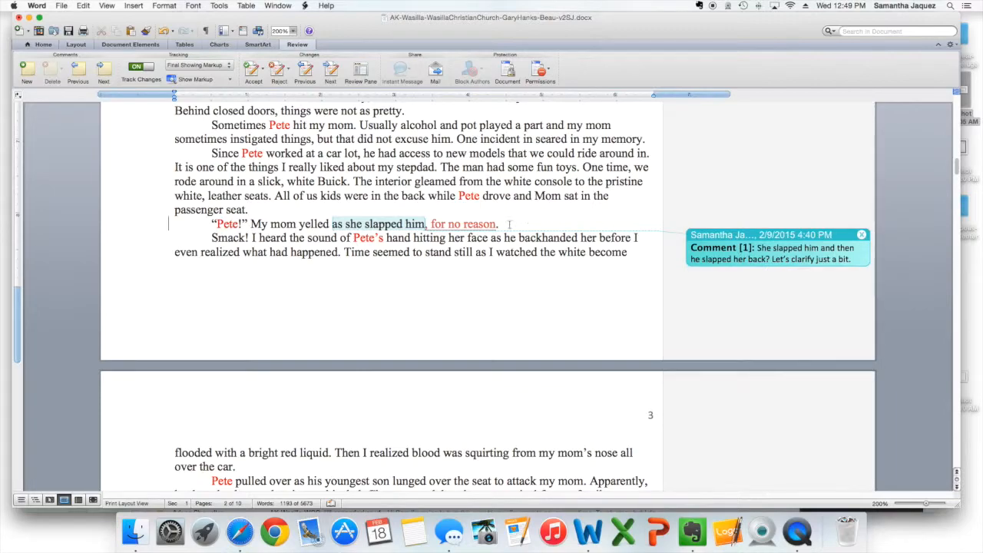
left_click_drag(503, 223, 432, 224)
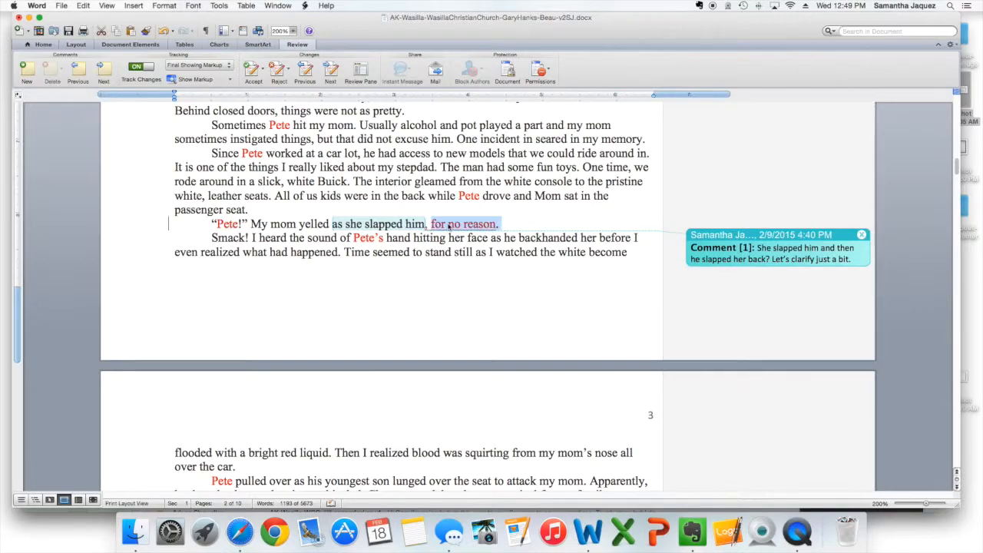
left_click(506, 223)
- Look over the page 2 insertion with its comment and the text of the following pages, ending at the story's title on page 1
scroll(507, 223, "down", 2)
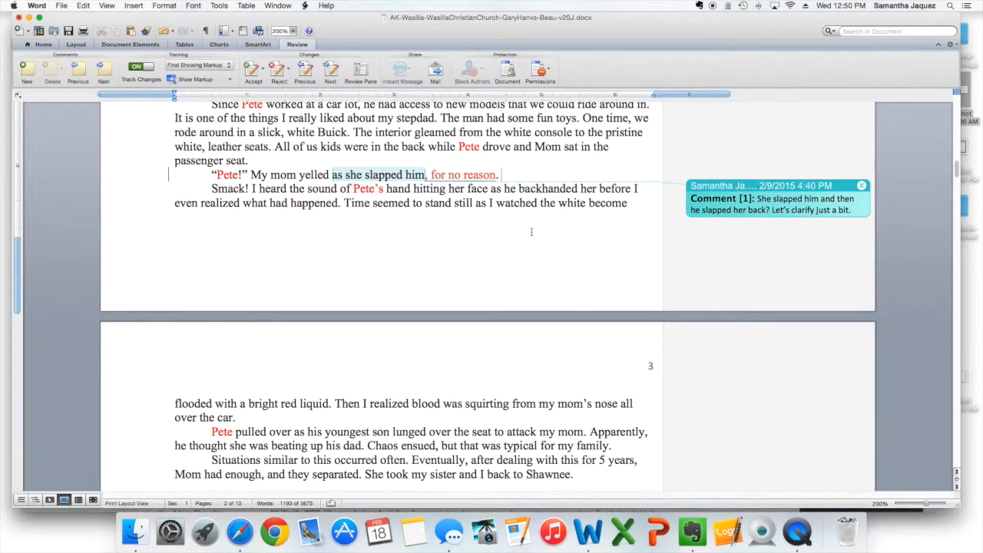
scroll(531, 231, "down", 2)
scroll(531, 231, "up", 7)
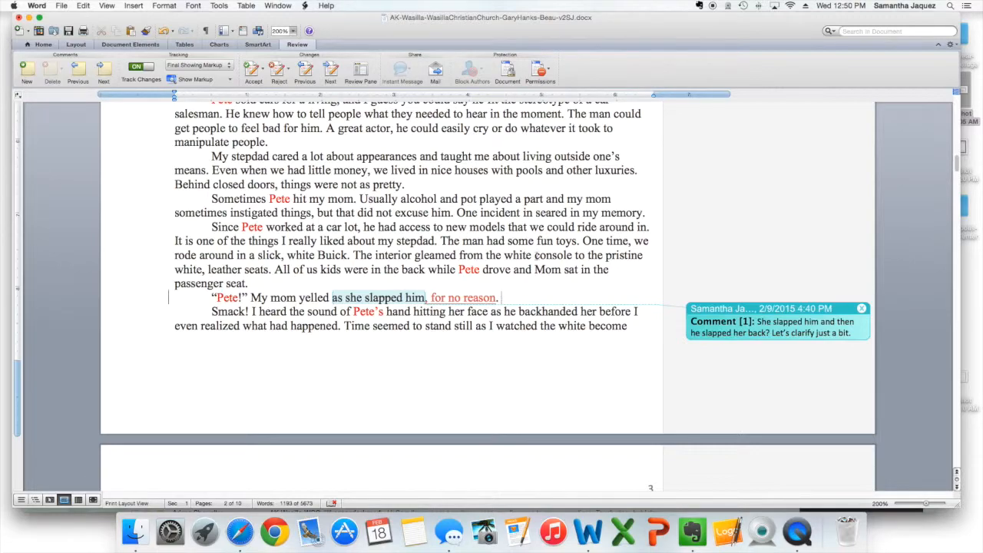
scroll(536, 257, "down", 2)
scroll(536, 257, "down", 1)
scroll(536, 257, "up", 8)
scroll(536, 256, "down", 15)
scroll(536, 255, "down", 20)
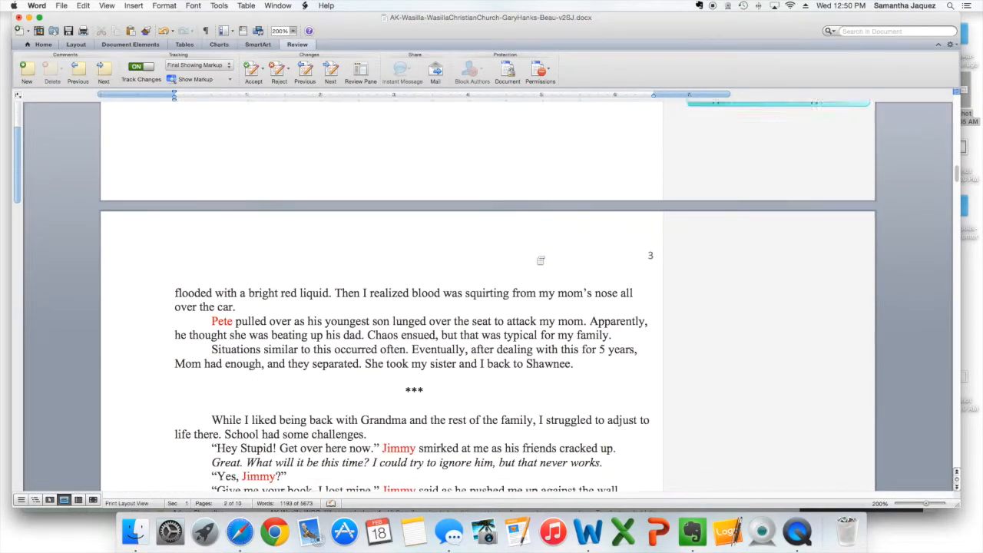
scroll(537, 257, "down", 9)
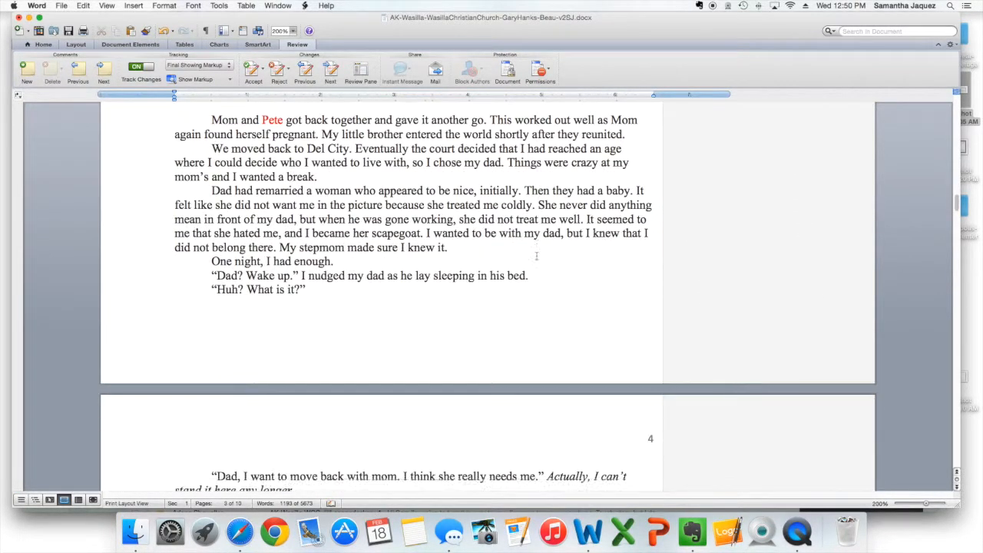
scroll(537, 256, "down", 7)
scroll(537, 256, "up", 20)
scroll(536, 255, "up", 20)
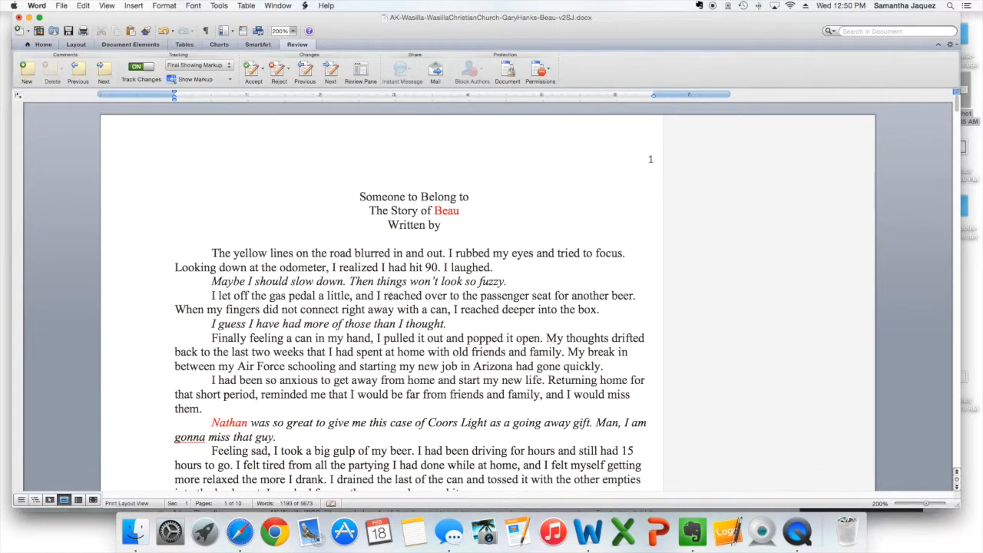
scroll(493, 240, "down", 1)
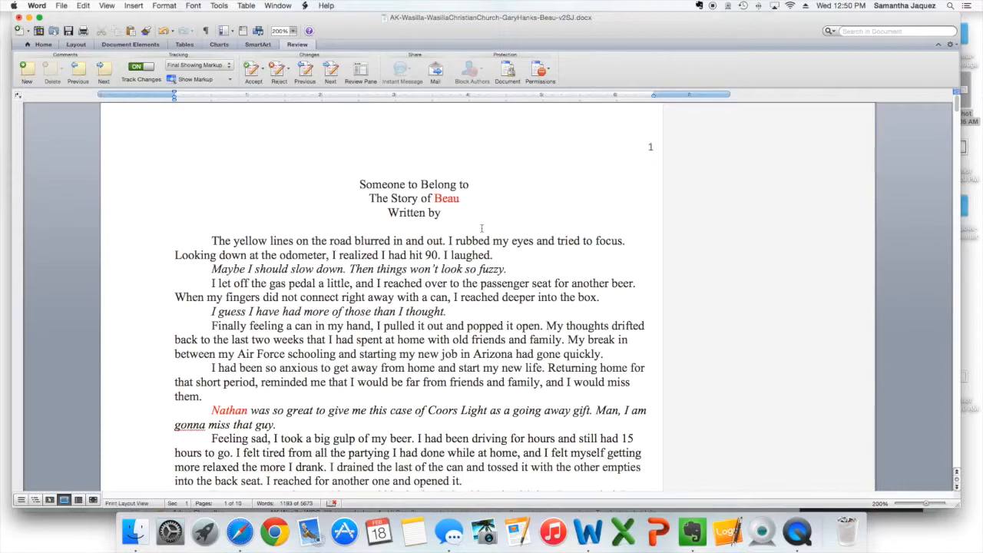